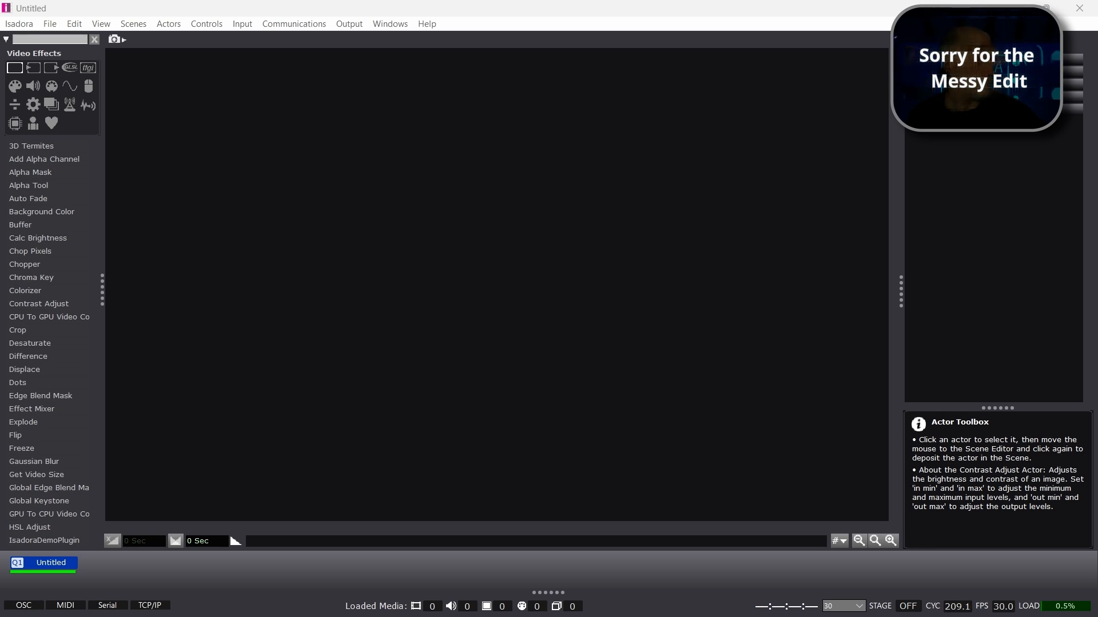
Step: Open Isadora's Python plugin folder in File Explorer
{"action": "left_click", "coordinate": [389, 119]}
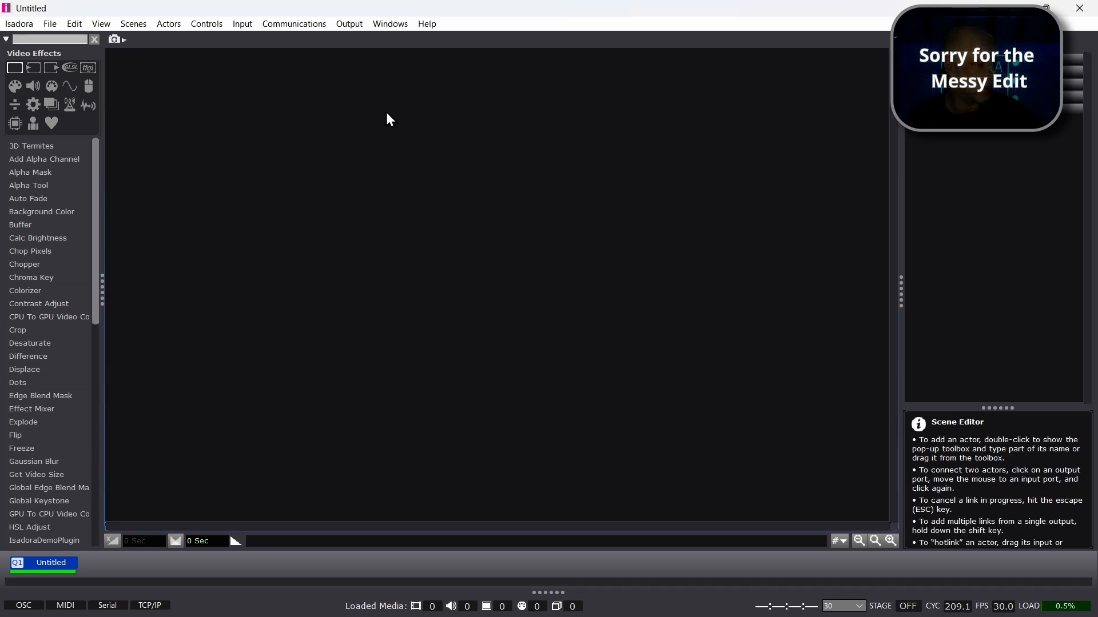
{"action": "left_click", "coordinate": [426, 24]}
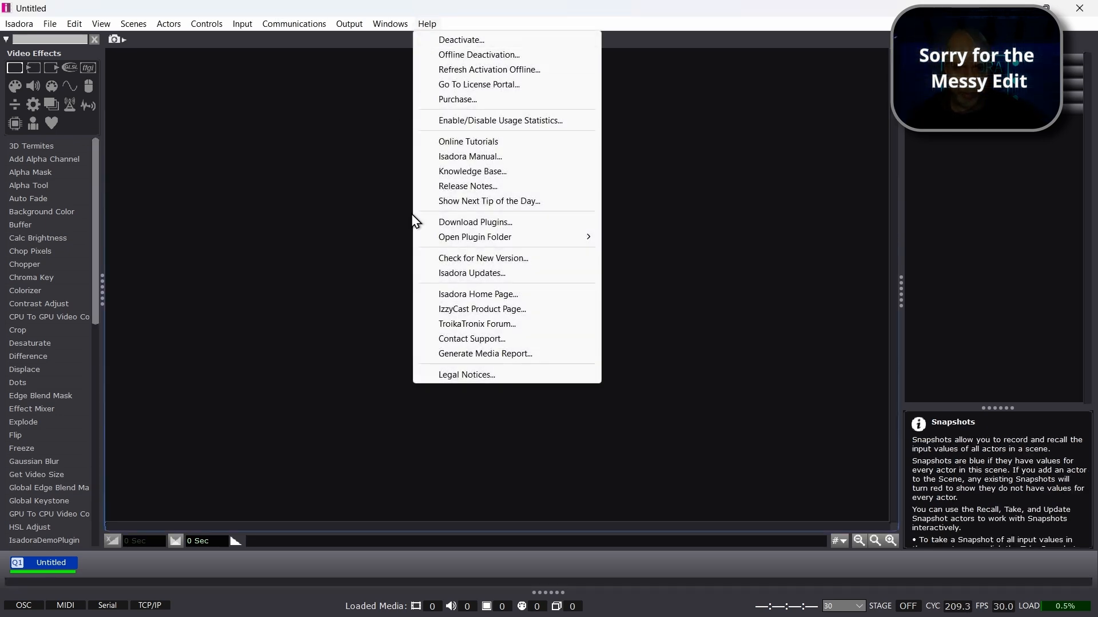
{"action": "mouse_move", "coordinate": [490, 239]}
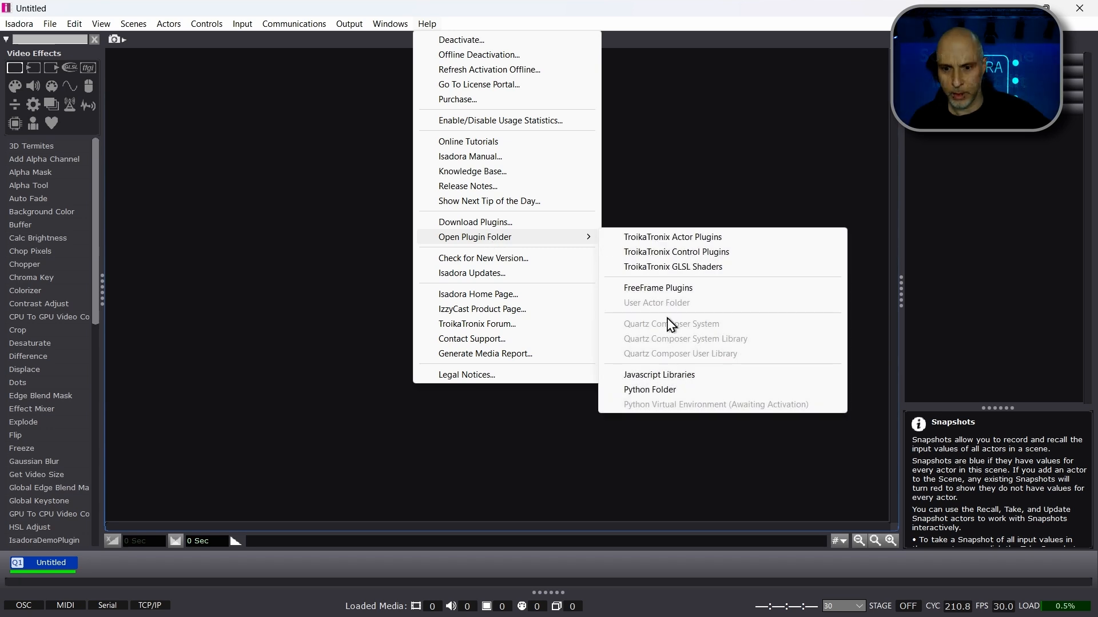
{"action": "left_click", "coordinate": [634, 393]}
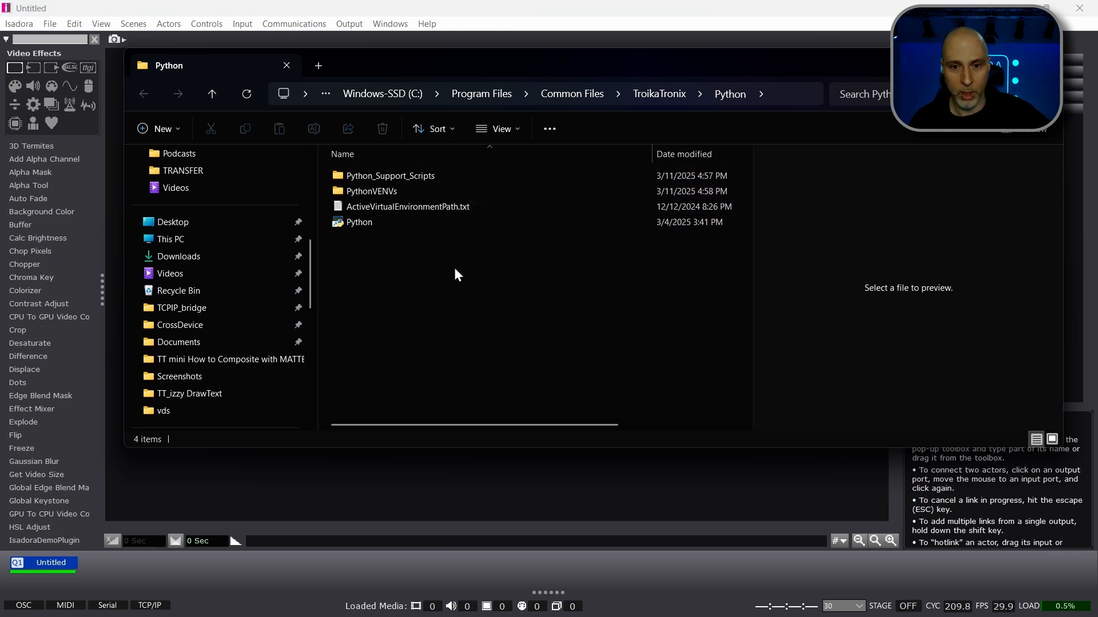
Step: Examine the path stored in ActiveVirtualEnvironmentPath.txt and the contents of the PythonVENVs folder, returning to the Python folder
{"action": "left_click", "coordinate": [395, 208]}
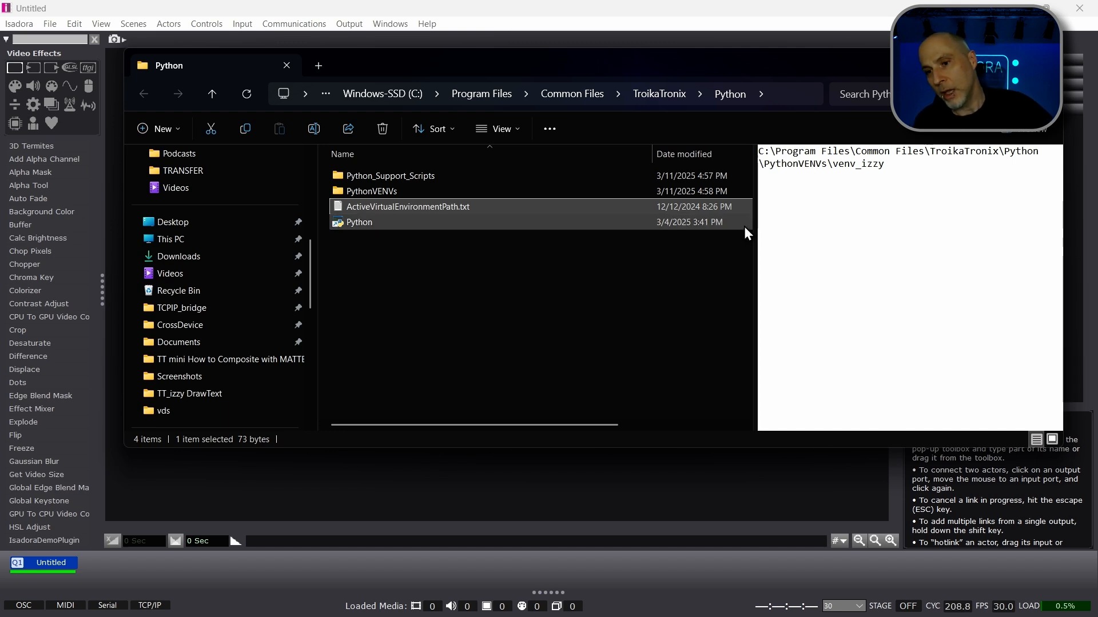
{"action": "left_click", "coordinate": [902, 167]}
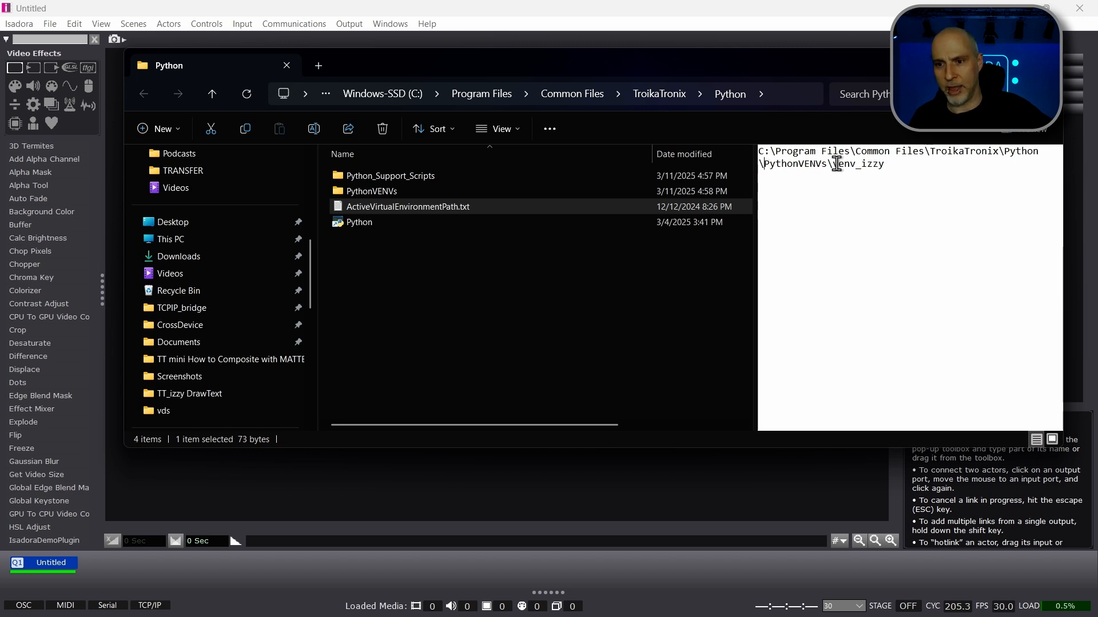
{"action": "double_click", "coordinate": [387, 191]}
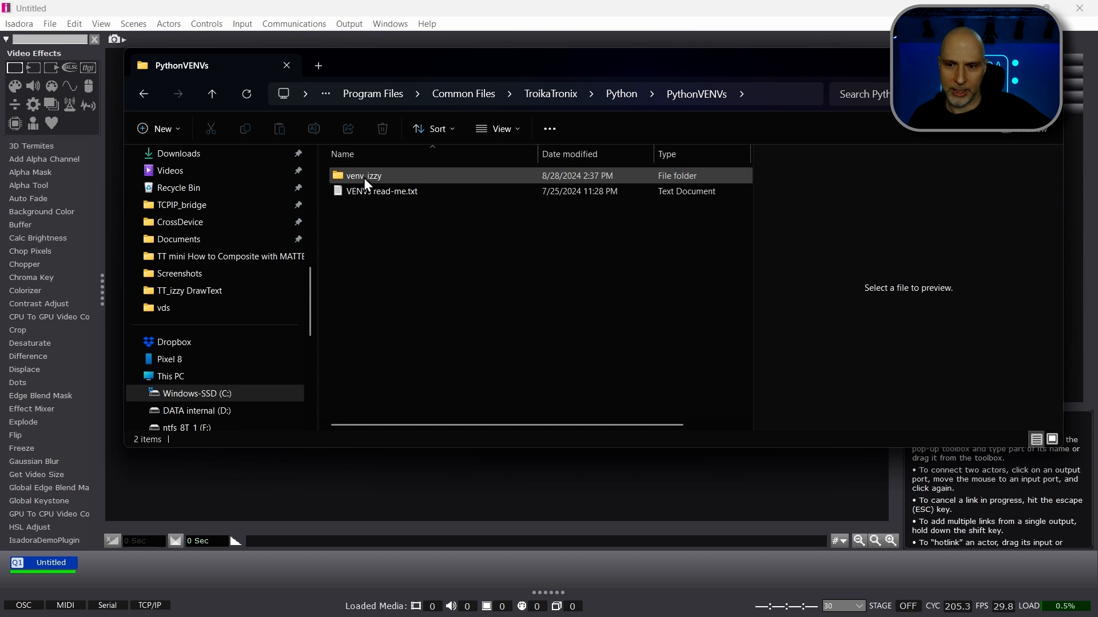
{"action": "left_click", "coordinate": [622, 94]}
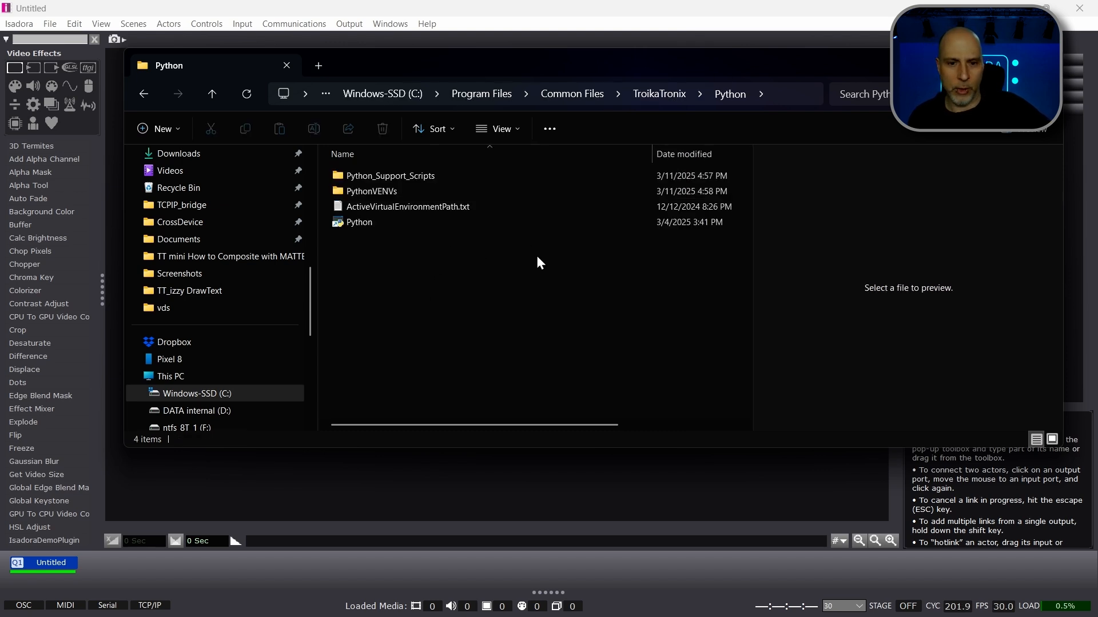
Step: Run create-virtual-environment.bat from Python_Support_Scripts and choose PythonVENVs as the location for the new environment
{"action": "double_click", "coordinate": [381, 173]}
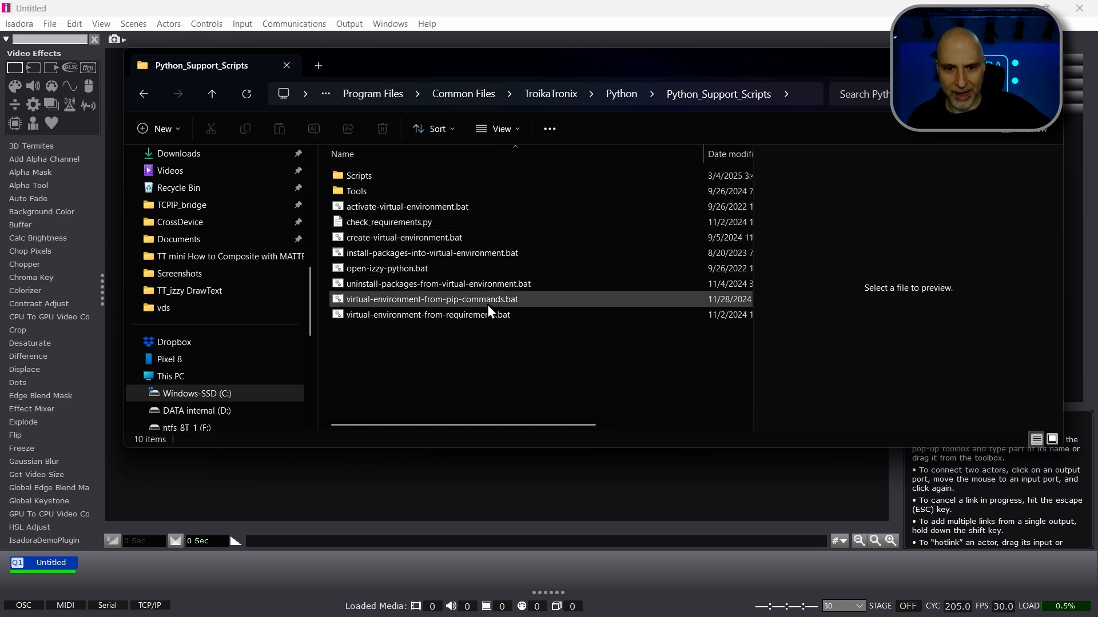
{"action": "double_click", "coordinate": [383, 239]}
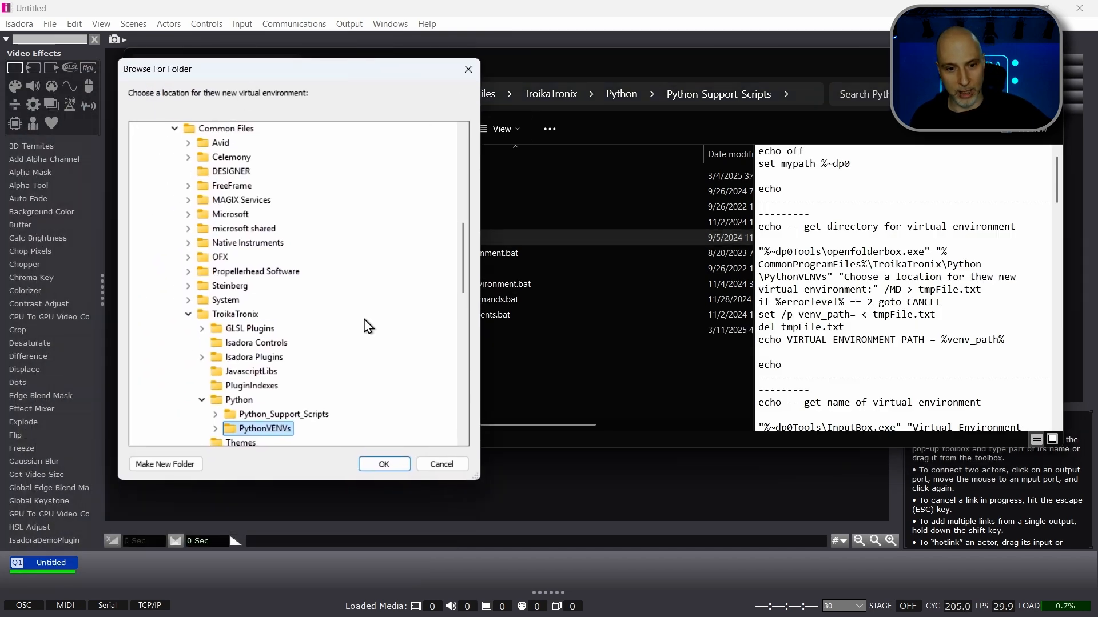
{"action": "left_click_drag", "start_coordinate": [462, 269], "coordinate": [463, 300]}
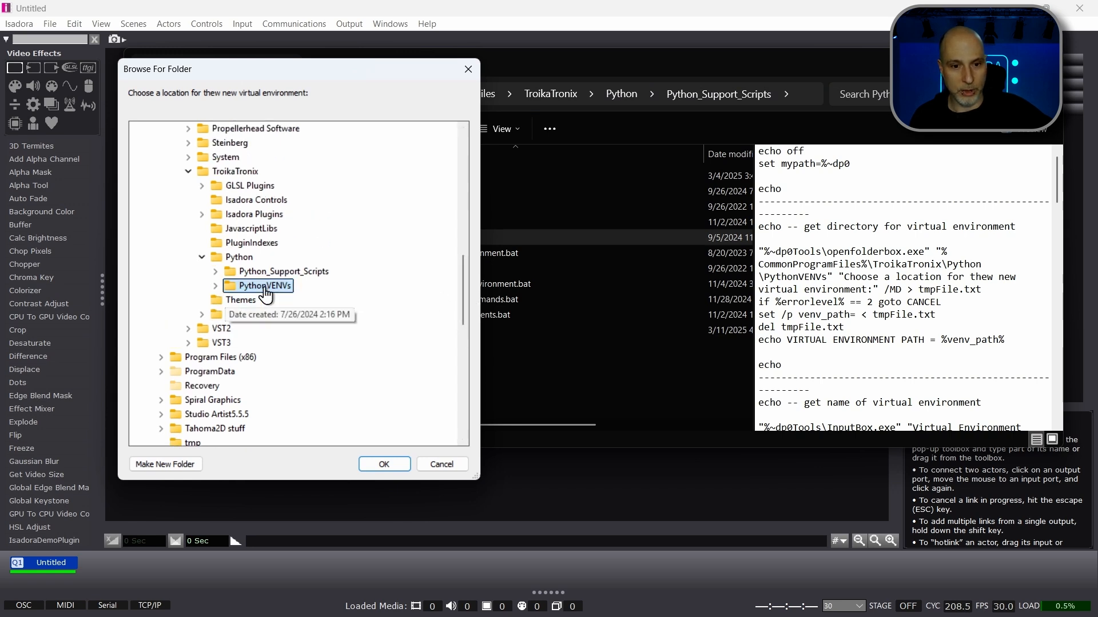
{"action": "left_click", "coordinate": [383, 469]}
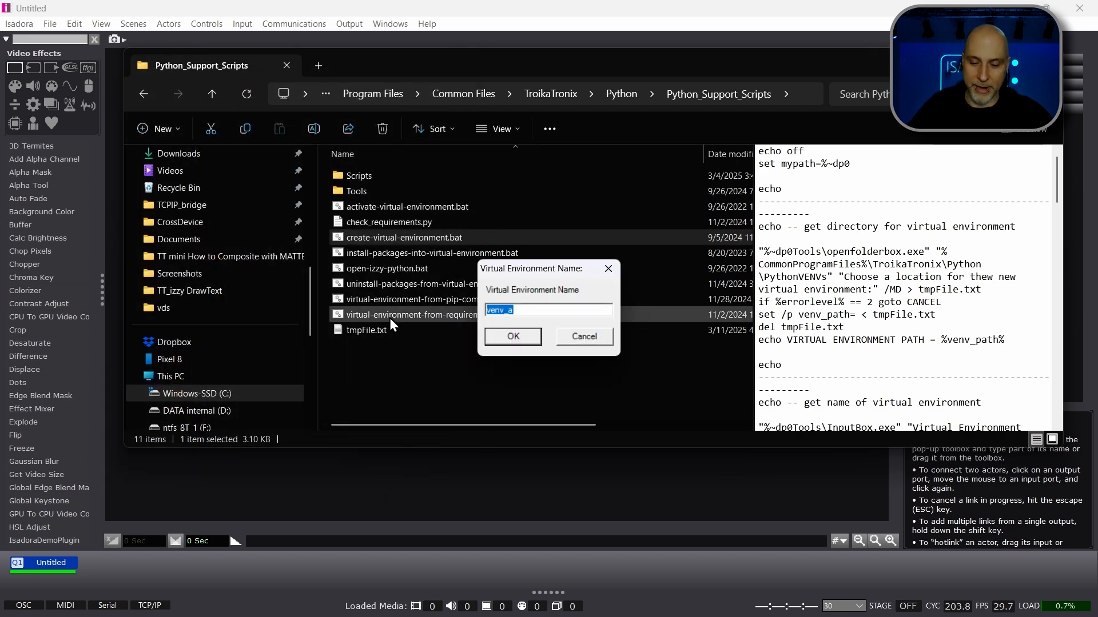
Step: Name the virtual environment MediaPipe, create it and dismiss the success message
{"action": "type", "text": "Media"}
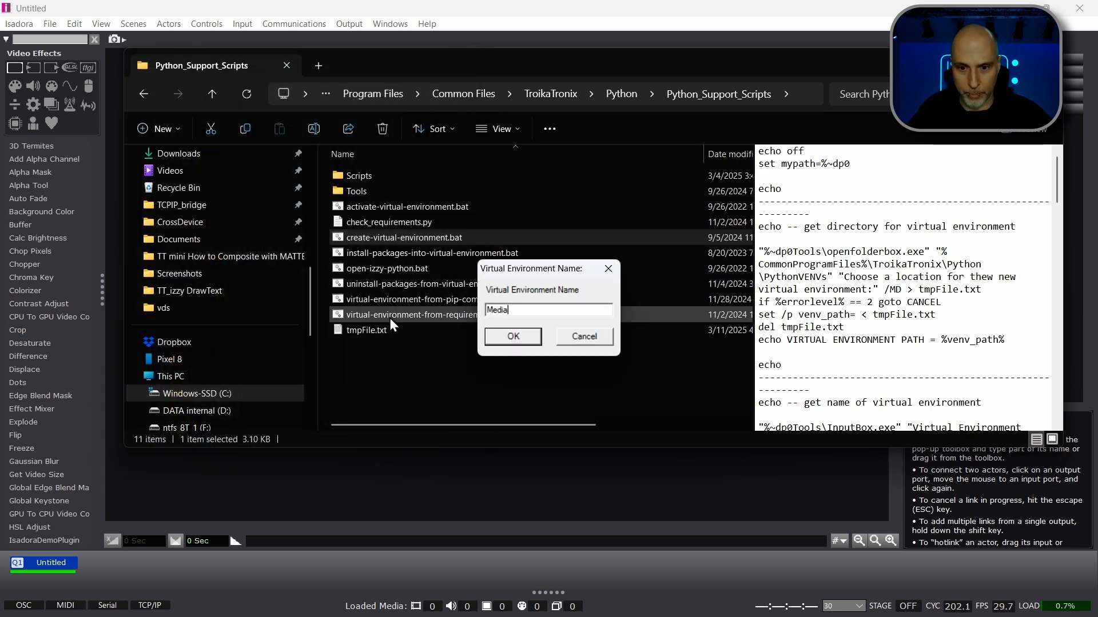
{"action": "type", "text": "Pipe"}
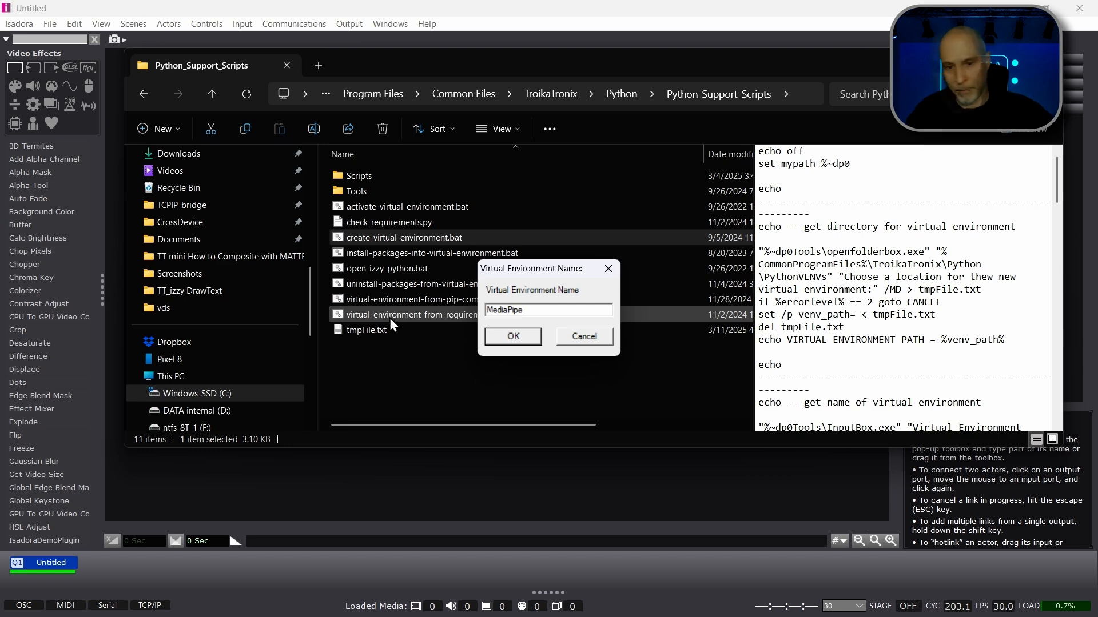
{"action": "left_click", "coordinate": [530, 339]}
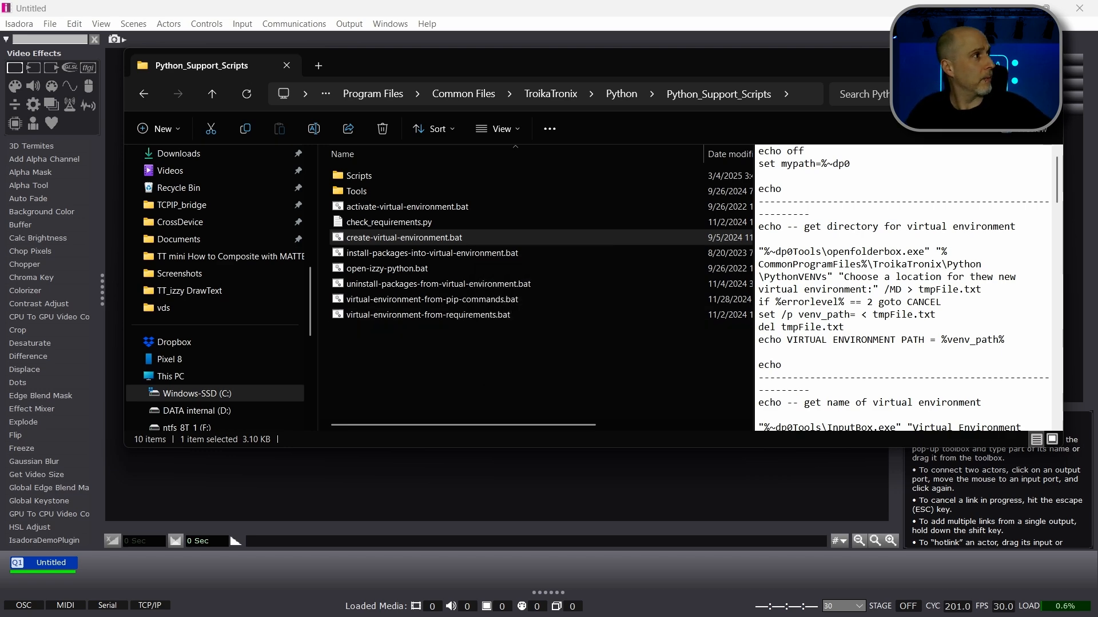
{"action": "left_click_drag", "start_coordinate": [0, 11], "coordinate": [359, 139]}
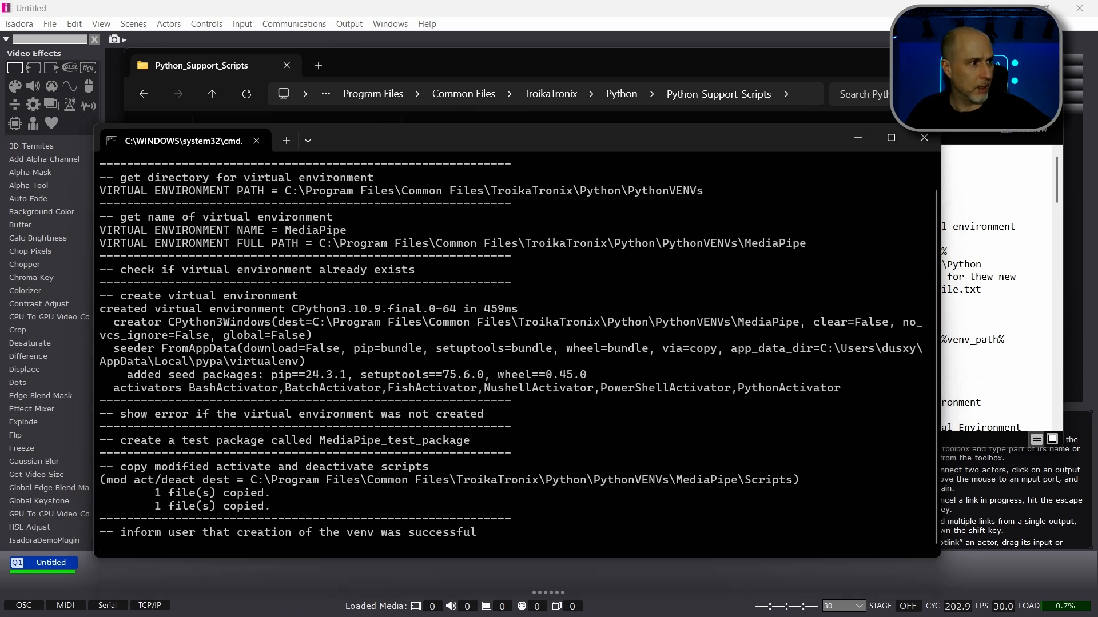
{"action": "left_click_drag", "start_coordinate": [48, 285], "coordinate": [597, 53]}
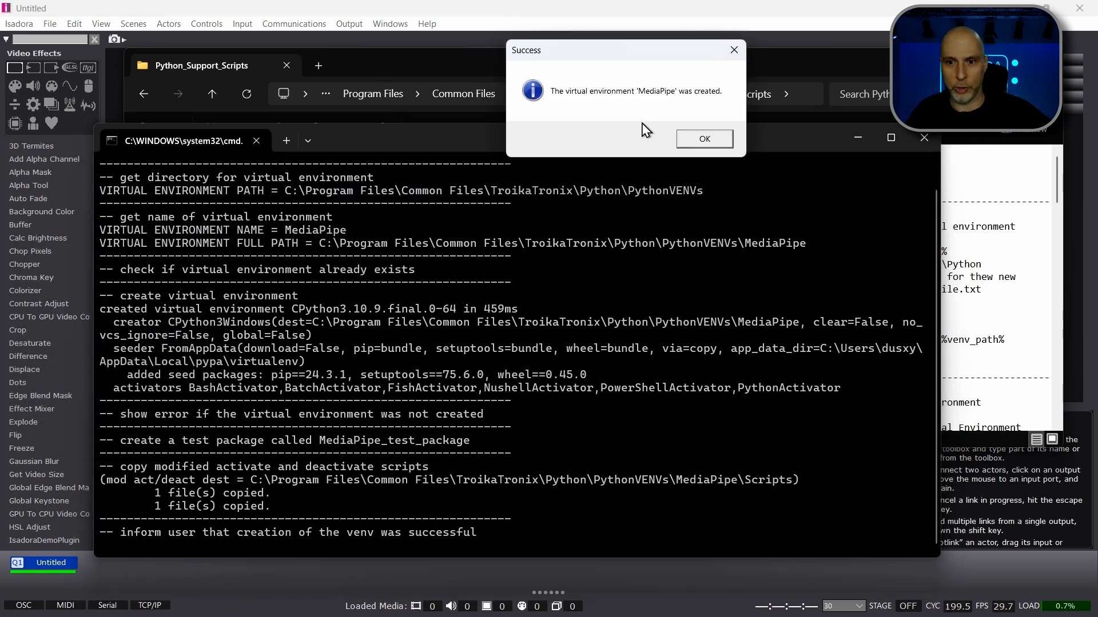
{"action": "left_click", "coordinate": [688, 141]}
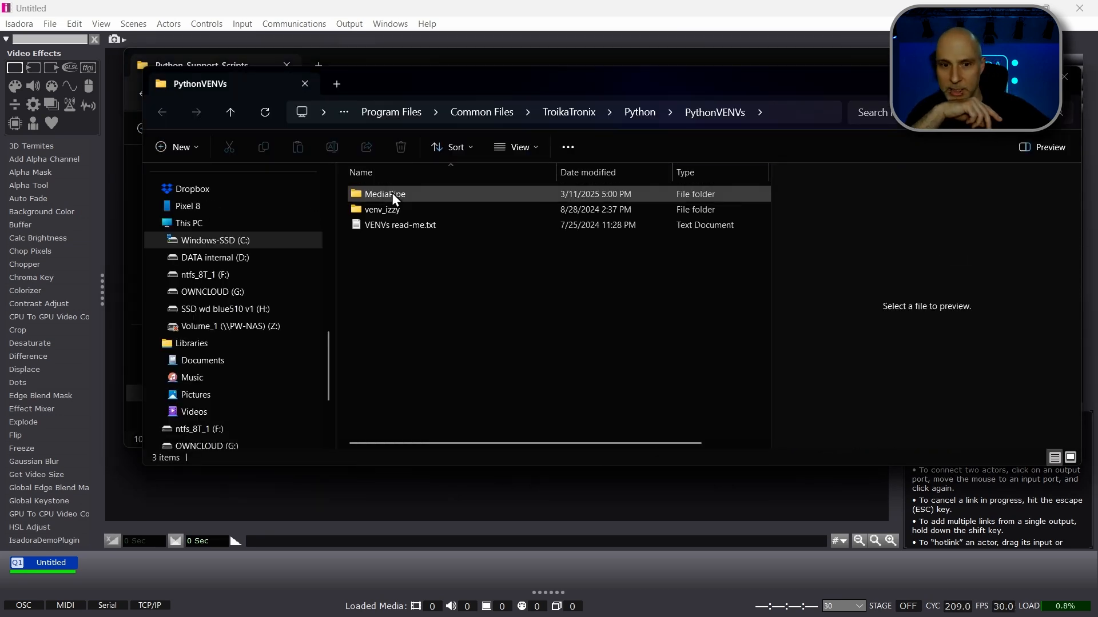
Step: Inspect the contents of the new MediaPipe environment folder and close its window
{"action": "double_click", "coordinate": [387, 193]}
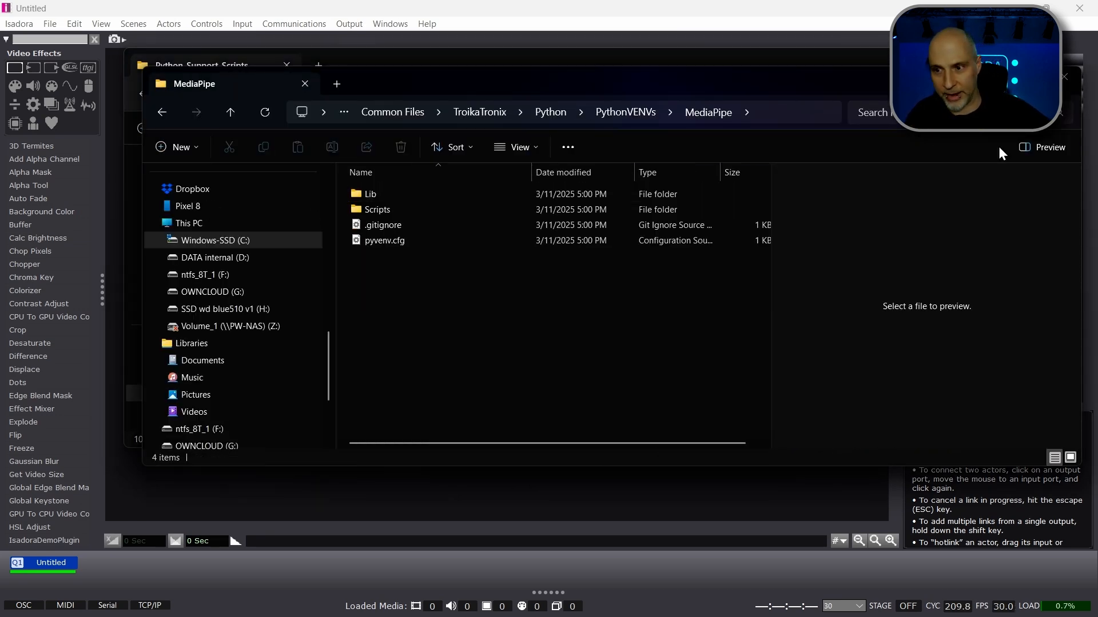
{"action": "left_click", "coordinate": [1065, 80]}
{"action": "left_click", "coordinate": [429, 358]}
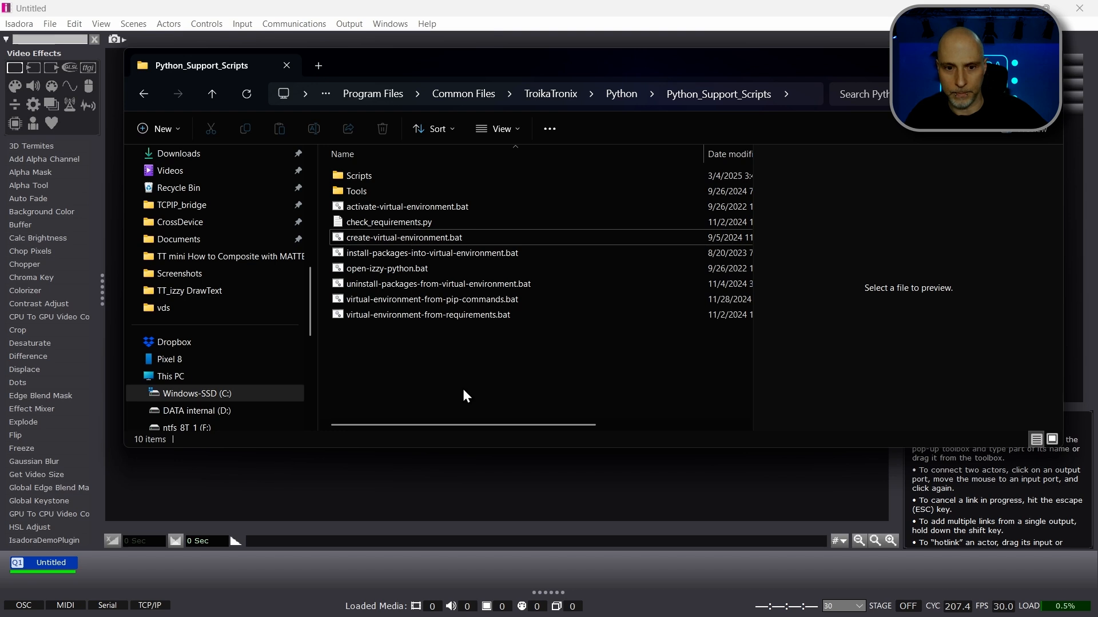
Step: Run activate-virtual-environment.bat and set the MediaPipe folder inside PythonVENVs as Isadora's active virtual environment
{"action": "left_click", "coordinate": [437, 207]}
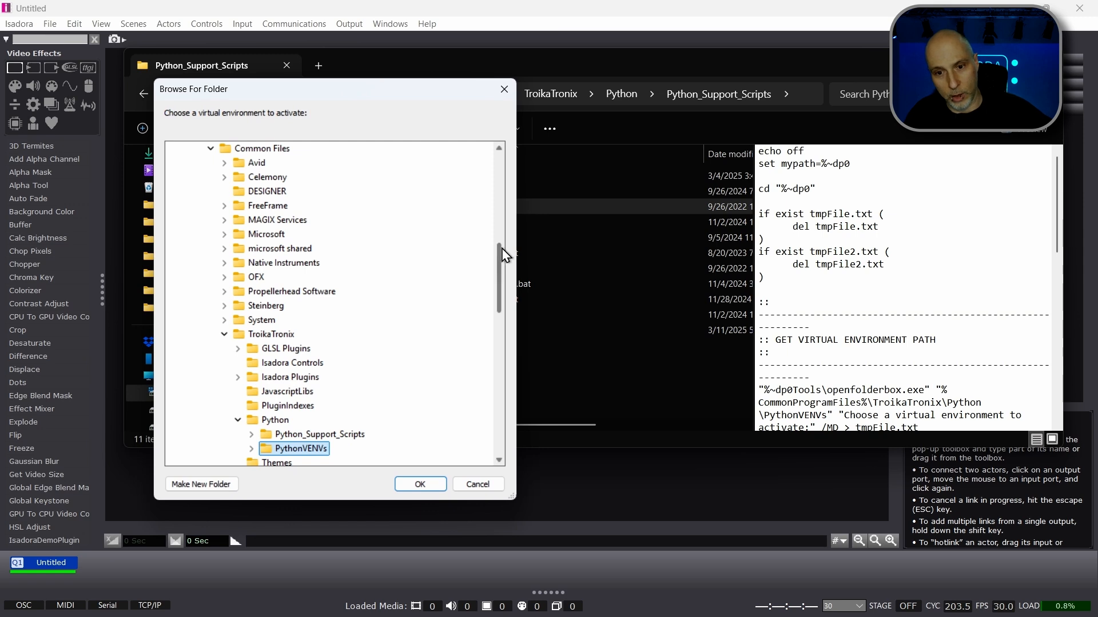
{"action": "scroll", "coordinate": [500, 267], "scroll_direction": "down", "scroll_amount": 3}
{"action": "left_click", "coordinate": [252, 305]}
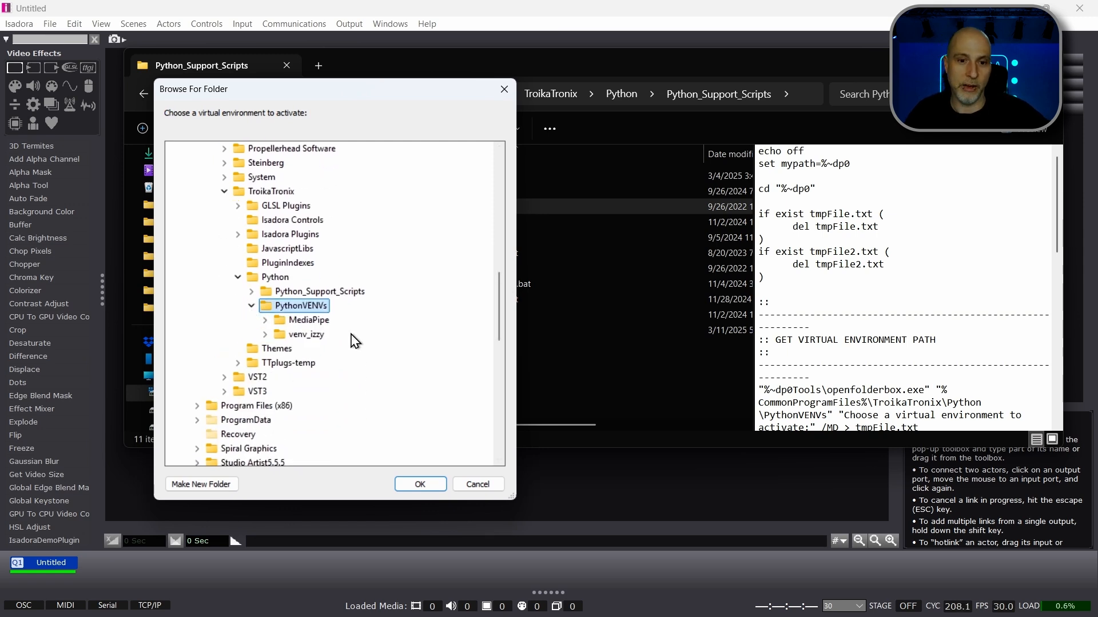
{"action": "double_click", "coordinate": [299, 321]}
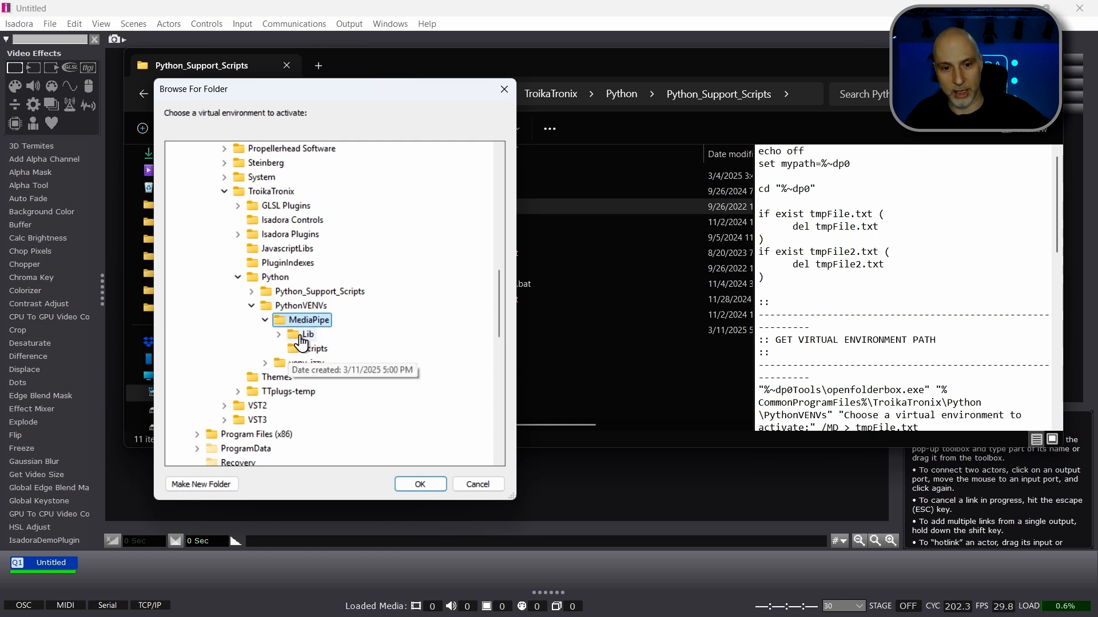
{"action": "left_click", "coordinate": [434, 485]}
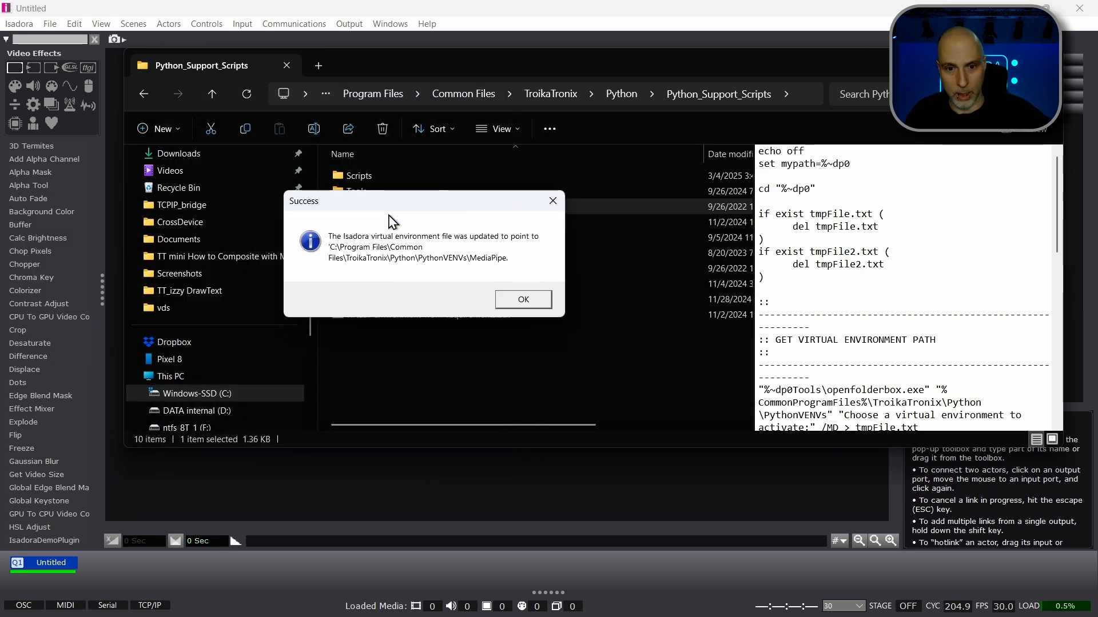
{"action": "left_click", "coordinate": [520, 299]}
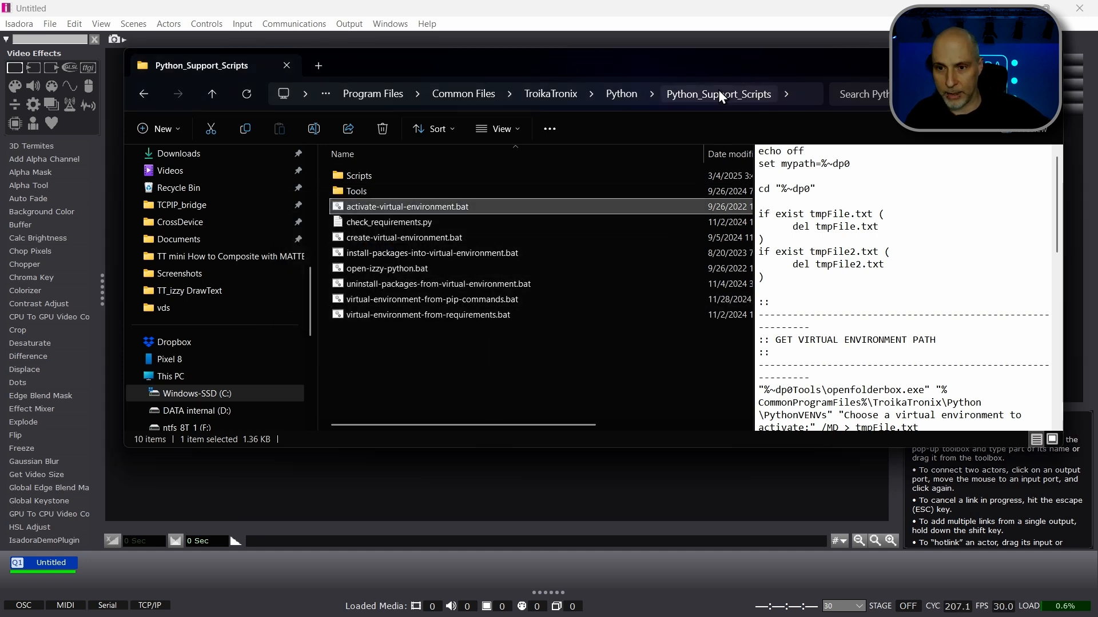
Step: Check the path stored in ActiveVirtualEnvironmentPath.txt in the Python folder
{"action": "left_click", "coordinate": [621, 94]}
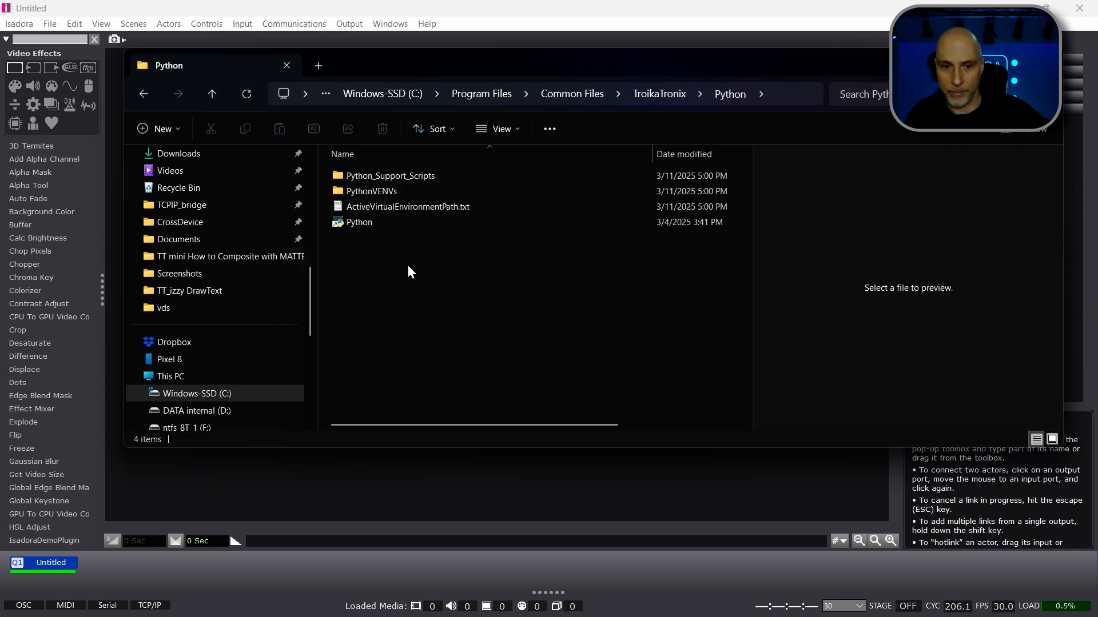
{"action": "left_click", "coordinate": [432, 207]}
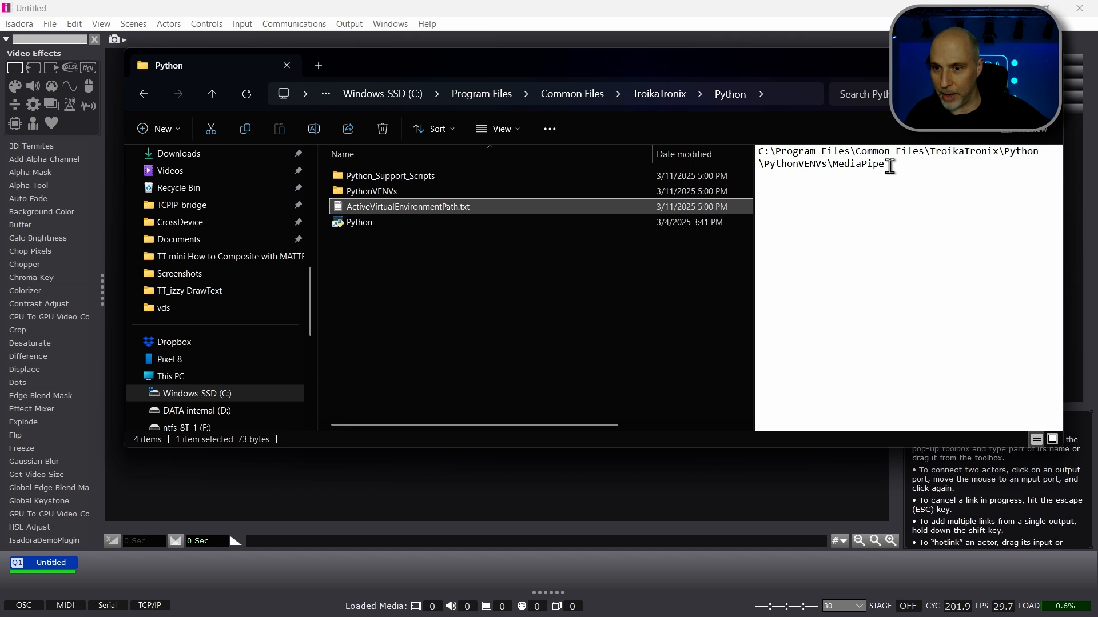
{"action": "left_click", "coordinate": [586, 275]}
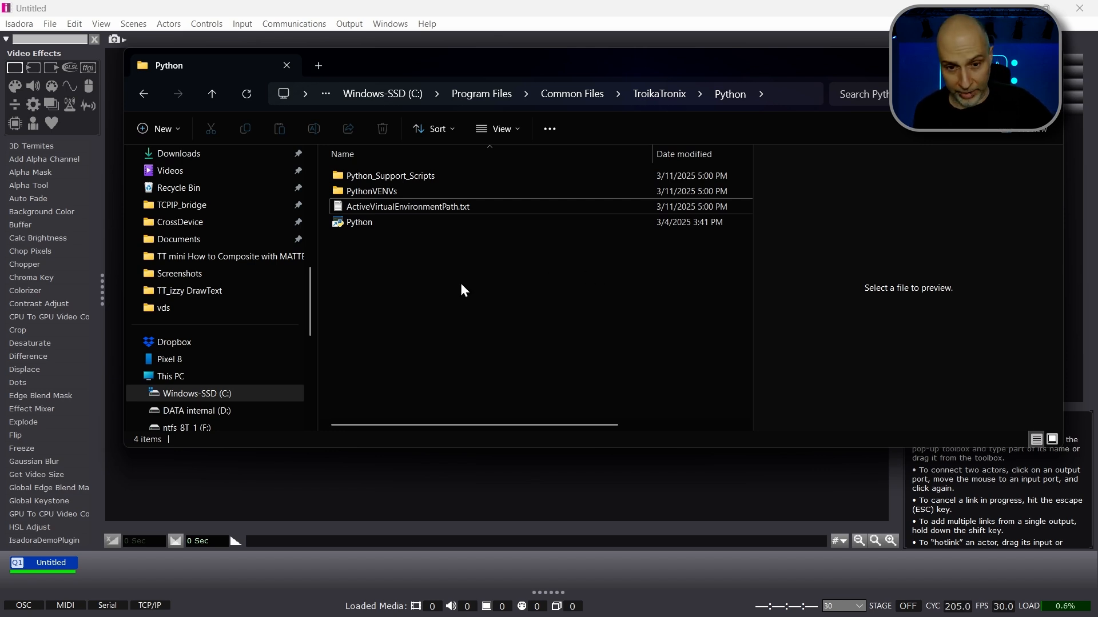
Step: Run install-packages-into-virtual-environment.bat from Python_Support_Scripts and choose the MediaPipe environment as the install target
{"action": "double_click", "coordinate": [394, 176]}
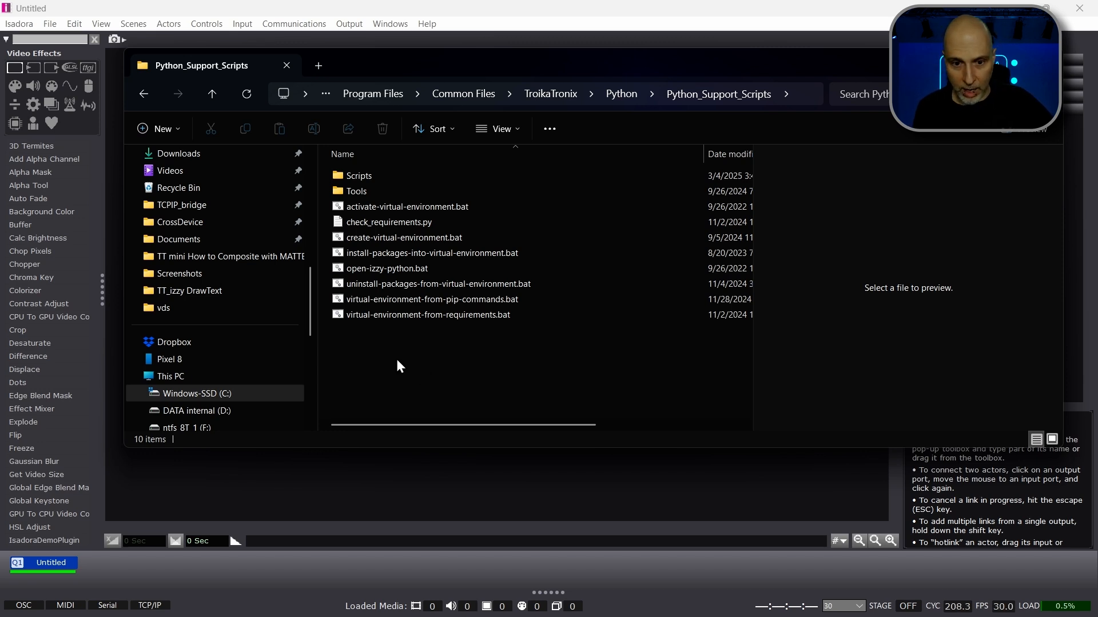
{"action": "left_click", "coordinate": [391, 257]}
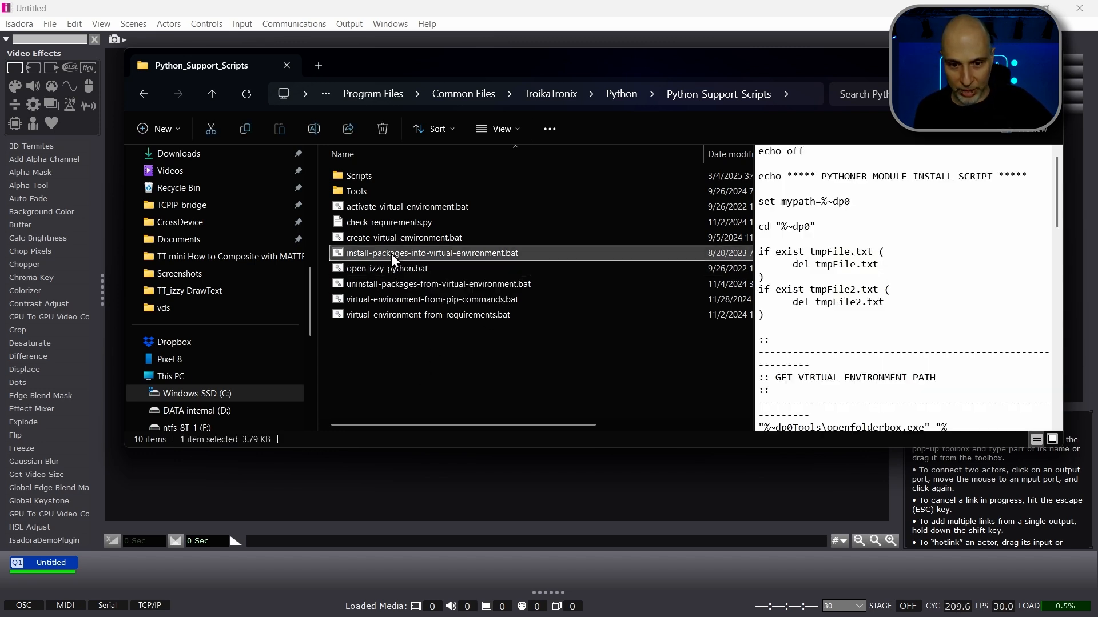
{"action": "double_click", "coordinate": [391, 254]}
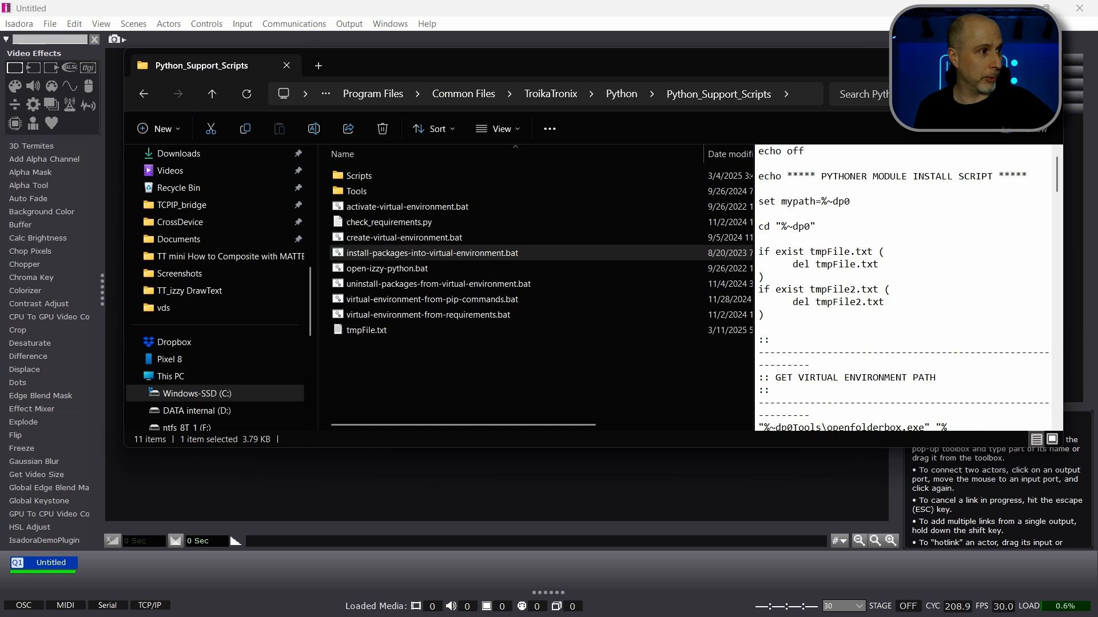
{"action": "left_click_drag", "start_coordinate": [460, 128], "coordinate": [457, 98]}
{"action": "scroll", "coordinate": [475, 355], "scroll_direction": "down", "scroll_amount": 3}
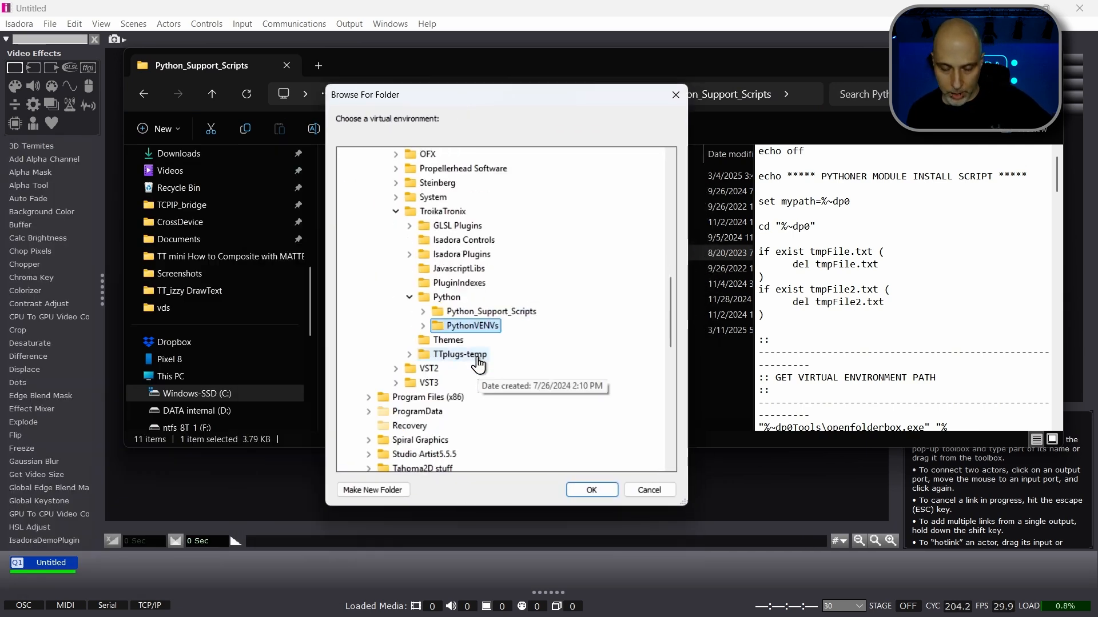
{"action": "left_click", "coordinate": [423, 326]}
{"action": "double_click", "coordinate": [474, 340]}
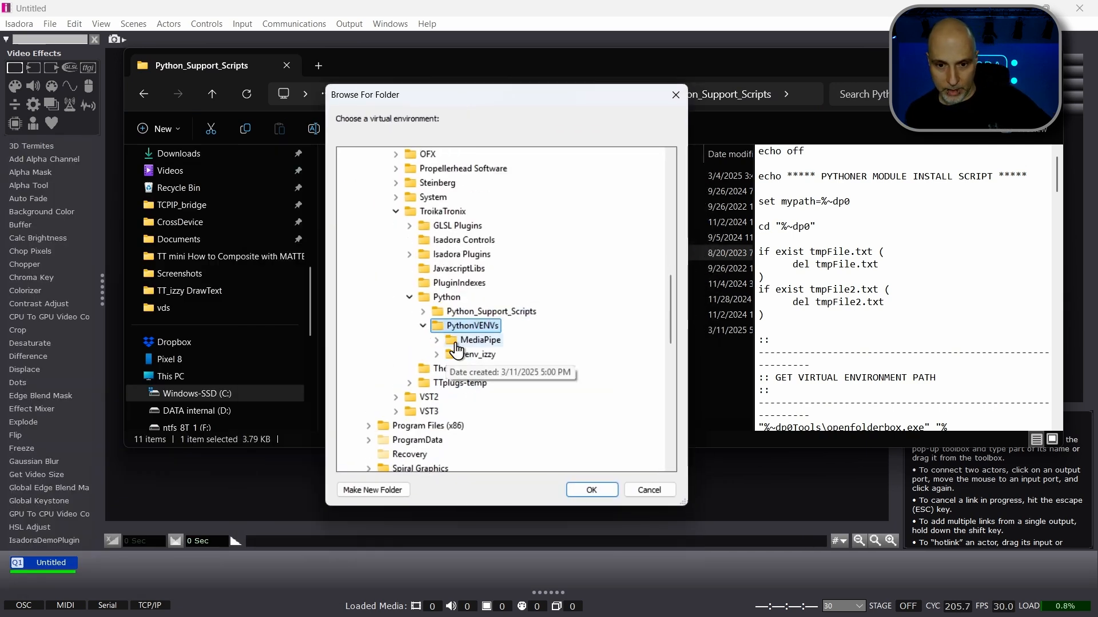
{"action": "left_click", "coordinate": [592, 492]}
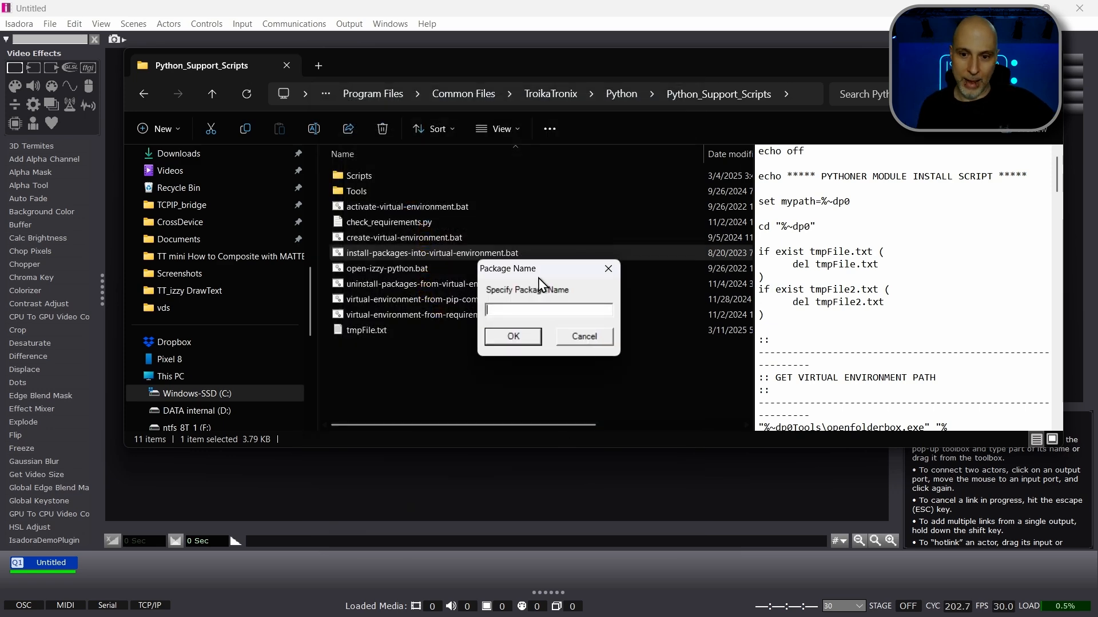
{"action": "left_click_drag", "start_coordinate": [547, 271], "coordinate": [442, 44]}
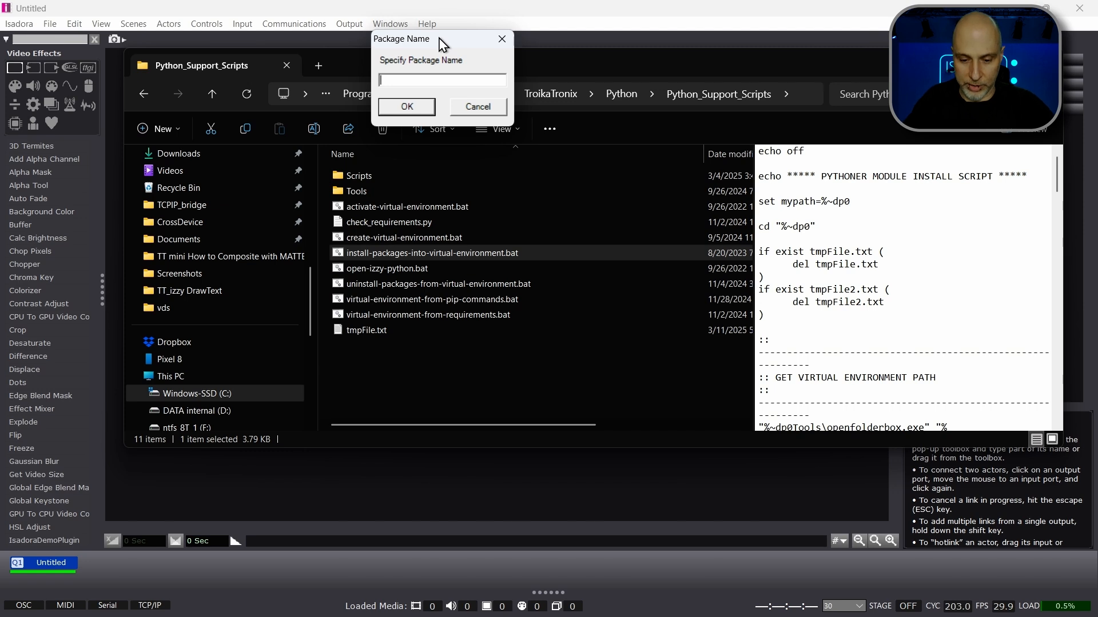
Step: Install the numpy package into the MediaPipe environment and dismiss the completion message
{"action": "type", "text": "numpy"}
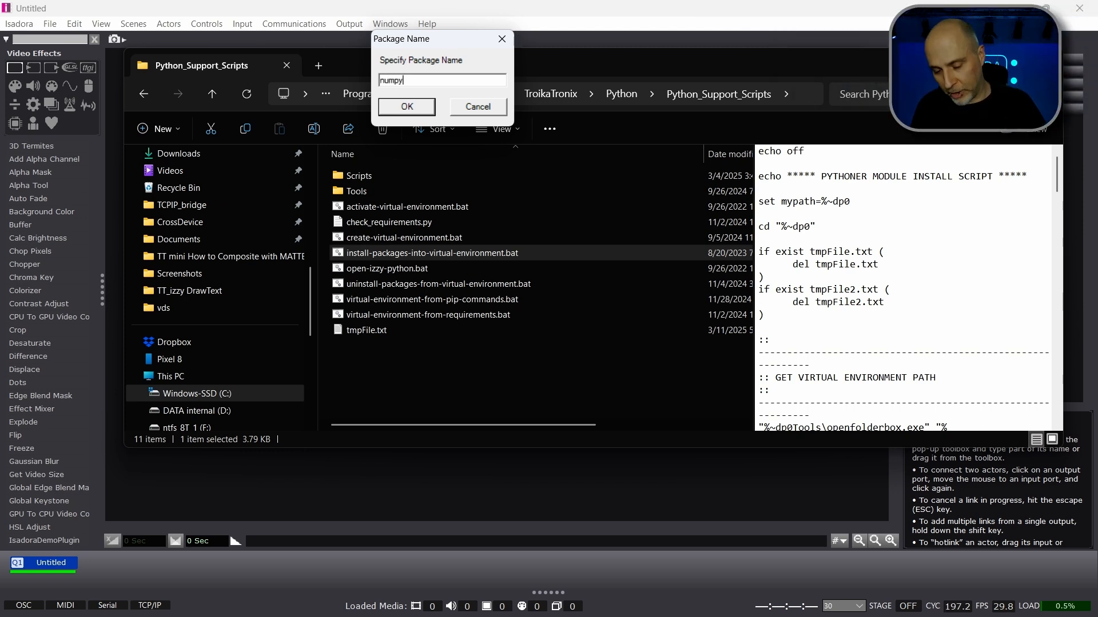
{"action": "left_click", "coordinate": [402, 114]}
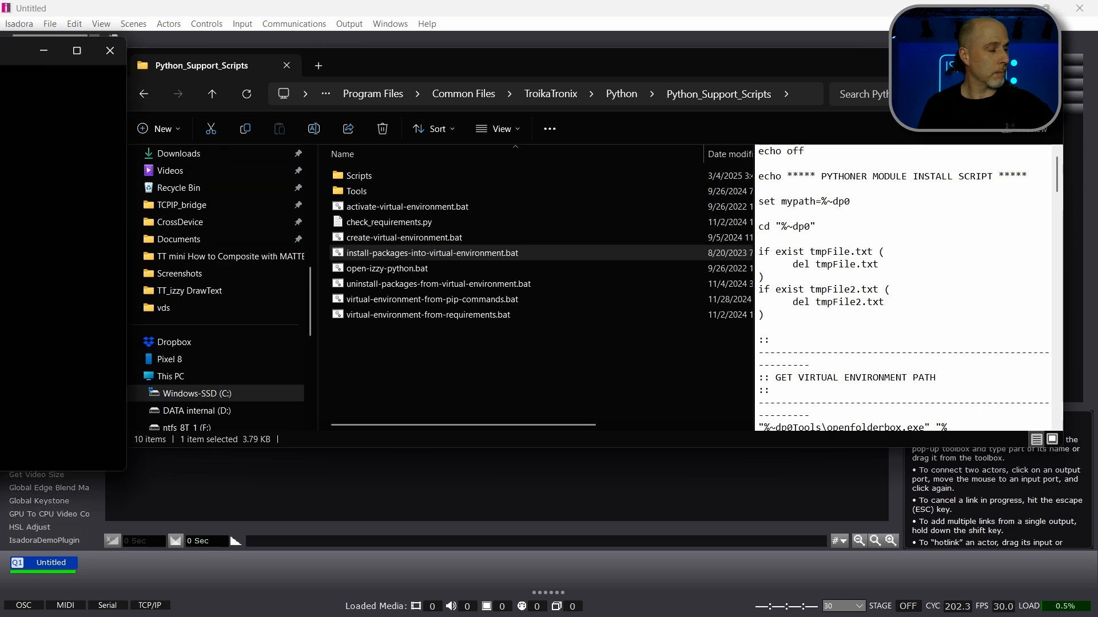
{"action": "left_click_drag", "start_coordinate": [5, 51], "coordinate": [579, 115]}
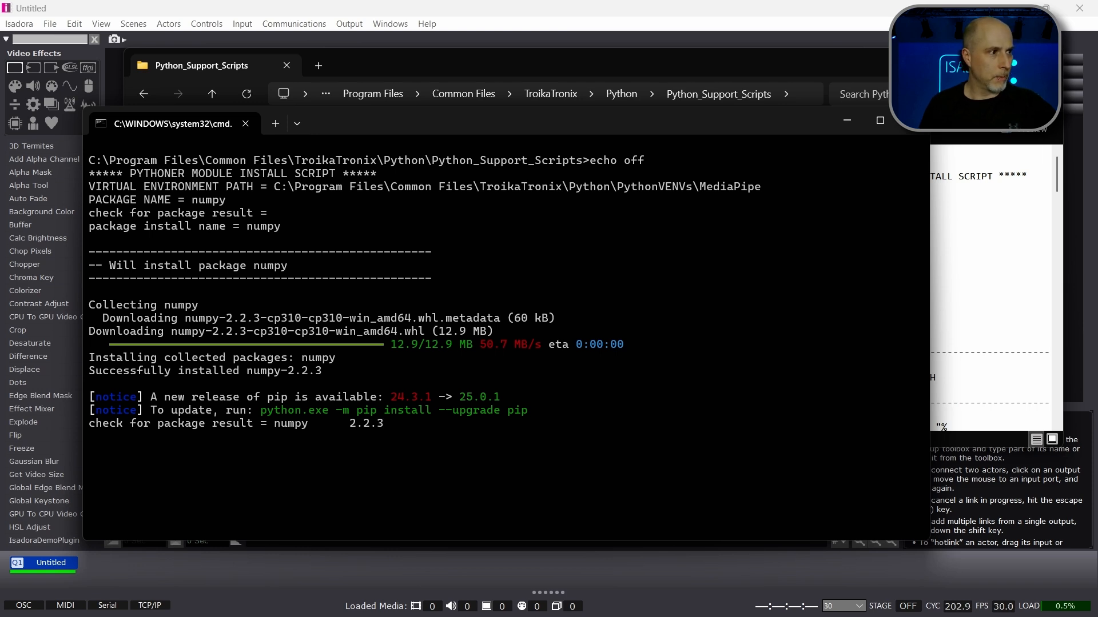
{"action": "left_click_drag", "start_coordinate": [575, 258], "coordinate": [386, 163]}
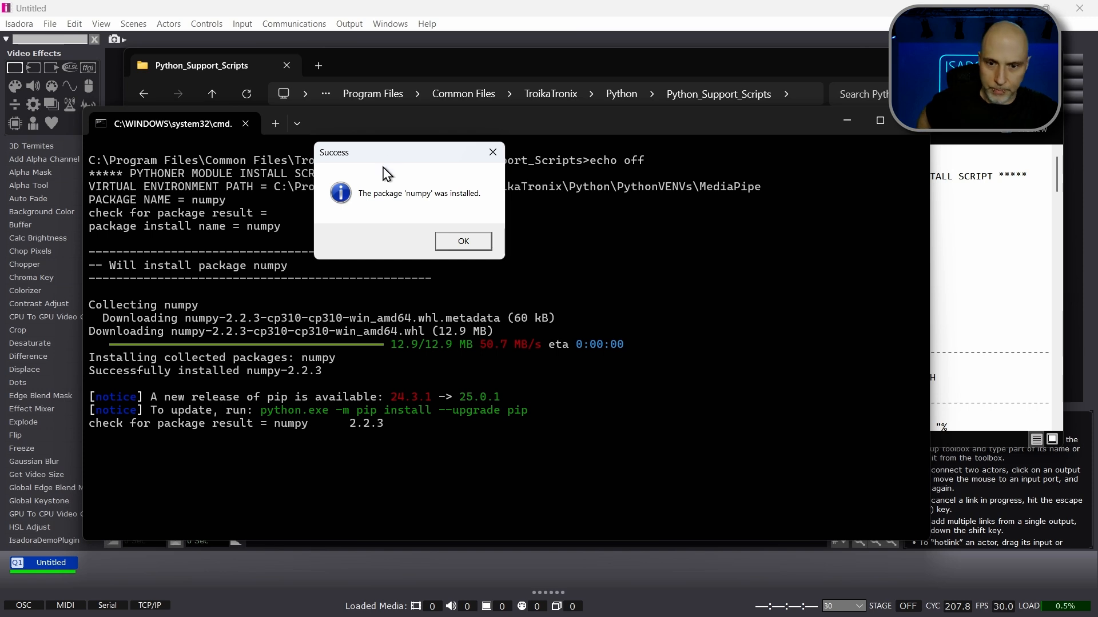
{"action": "left_click", "coordinate": [444, 244]}
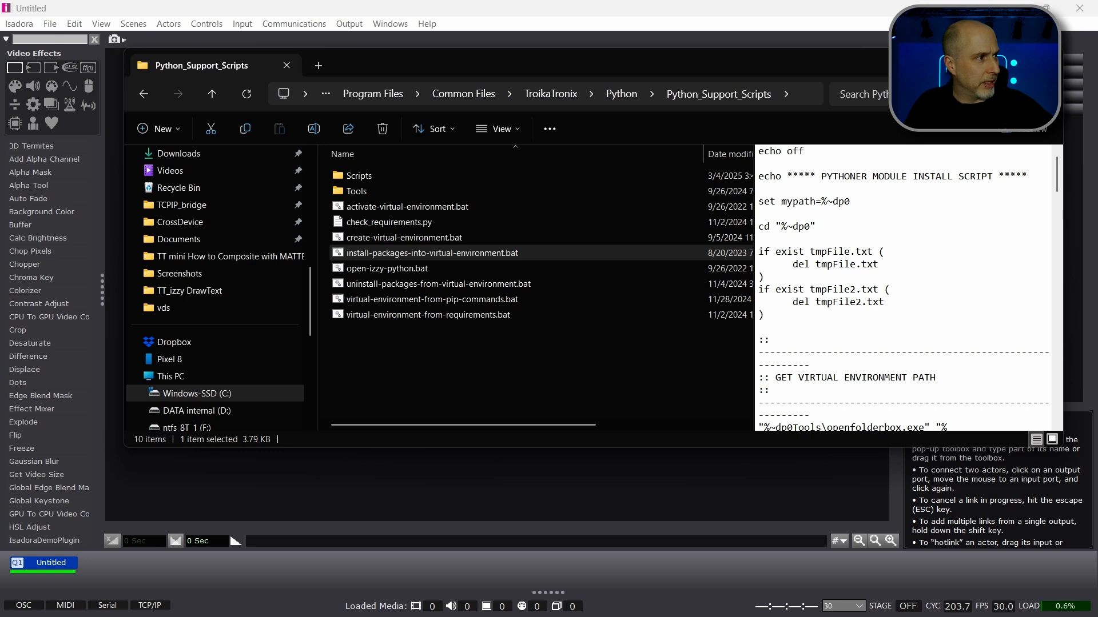
{"action": "left_click", "coordinate": [349, 403]}
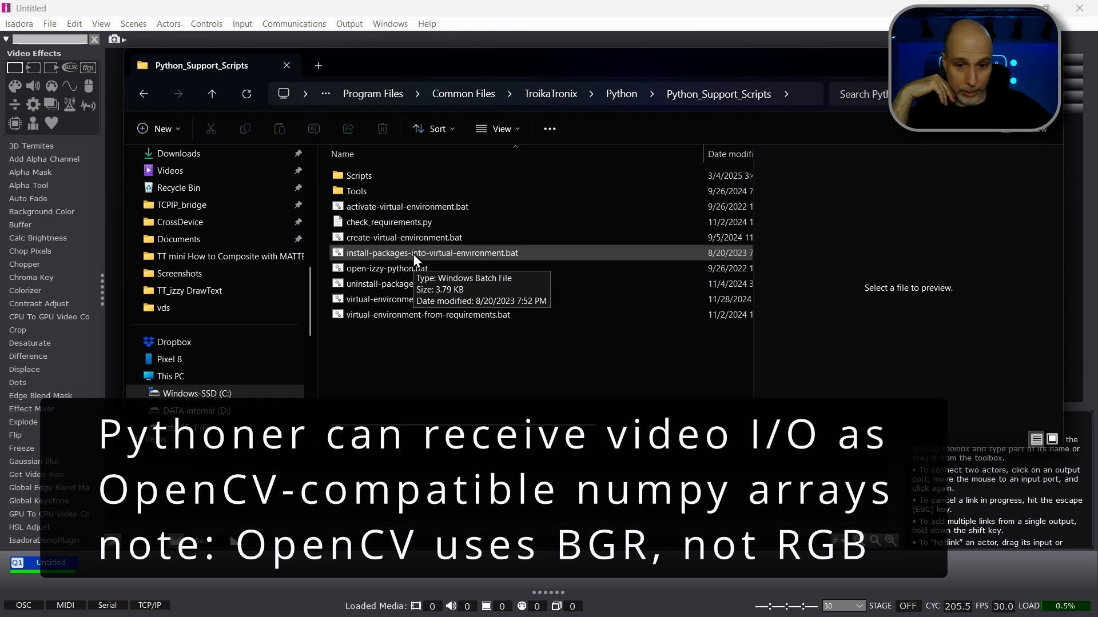
Step: Run install-packages-into-virtual-environment.bat again and choose the MediaPipe folder inside PythonVENVs as the install target
{"action": "left_click", "coordinate": [413, 254]}
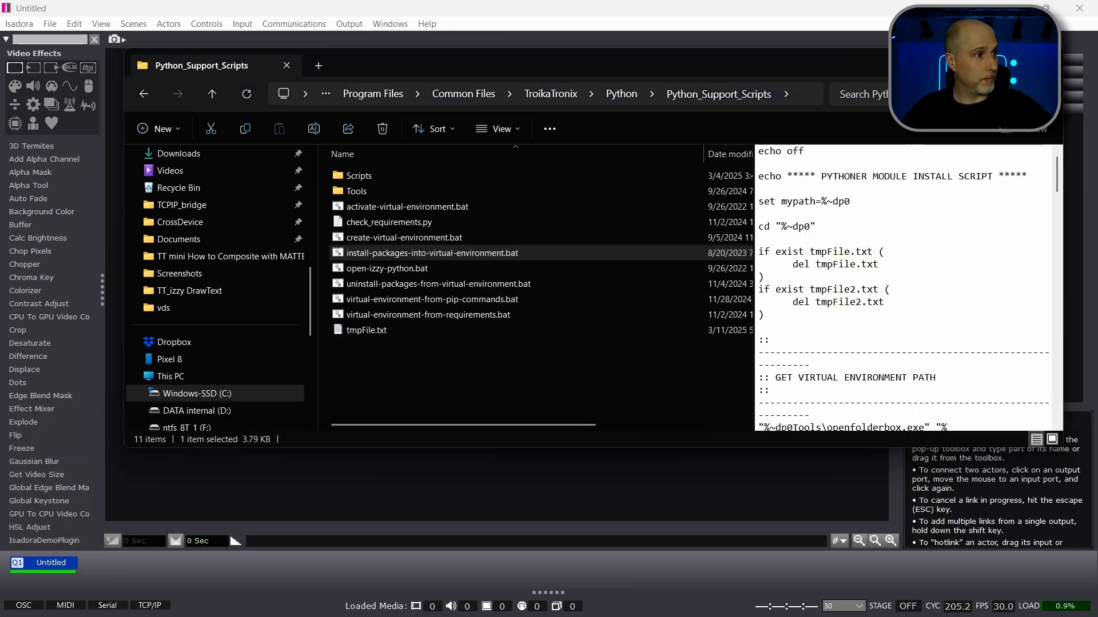
{"action": "left_click_drag", "start_coordinate": [105, 159], "coordinate": [305, 55]}
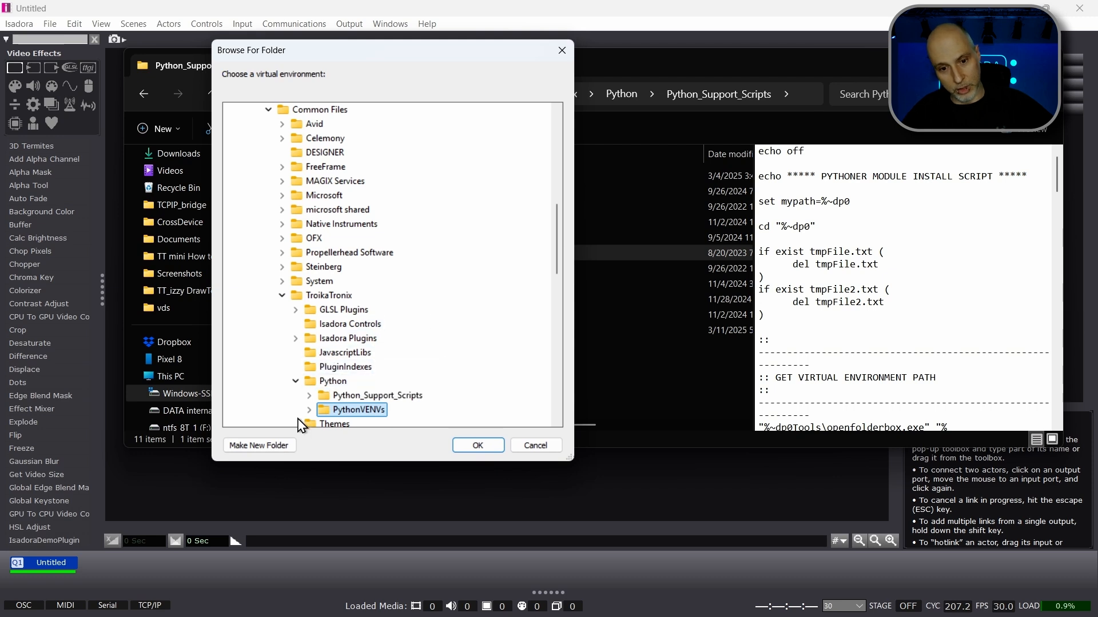
{"action": "left_click", "coordinate": [308, 409]}
{"action": "double_click", "coordinate": [366, 423]}
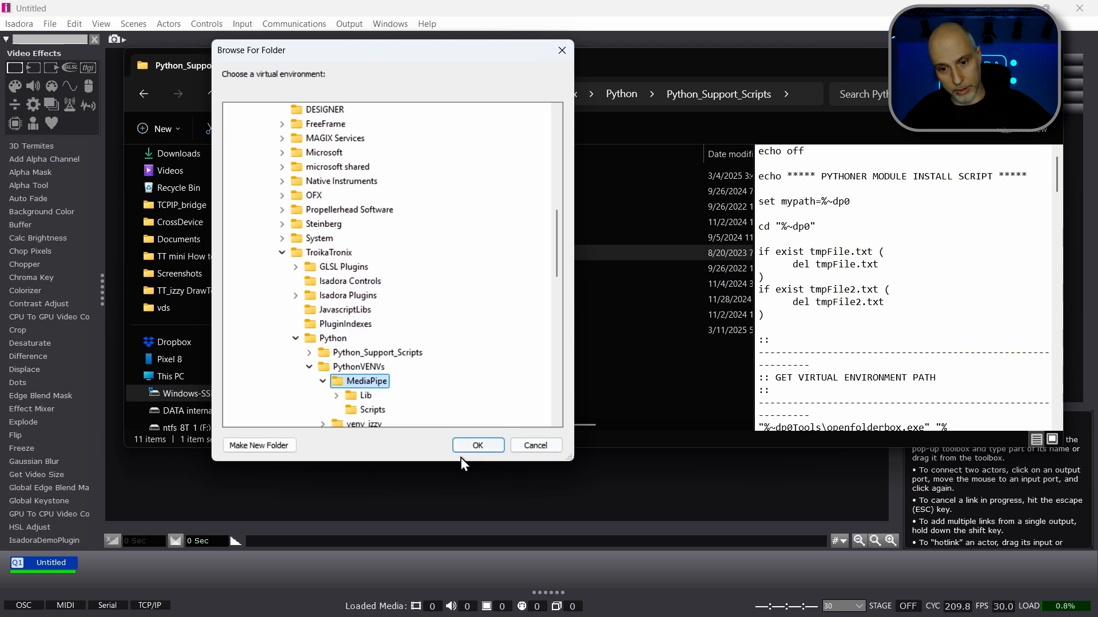
{"action": "left_click", "coordinate": [476, 445]}
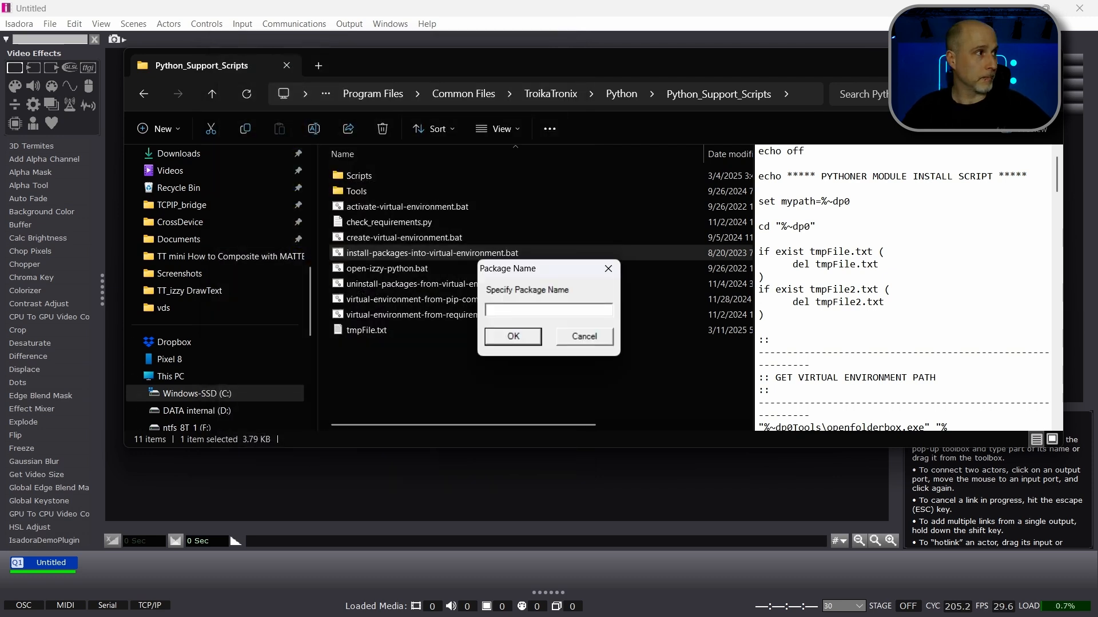
Step: Specify opencv-python as the package, install it into the MediaPipe environment and dismiss the completion message
{"action": "type", "text": "opencv-python"}
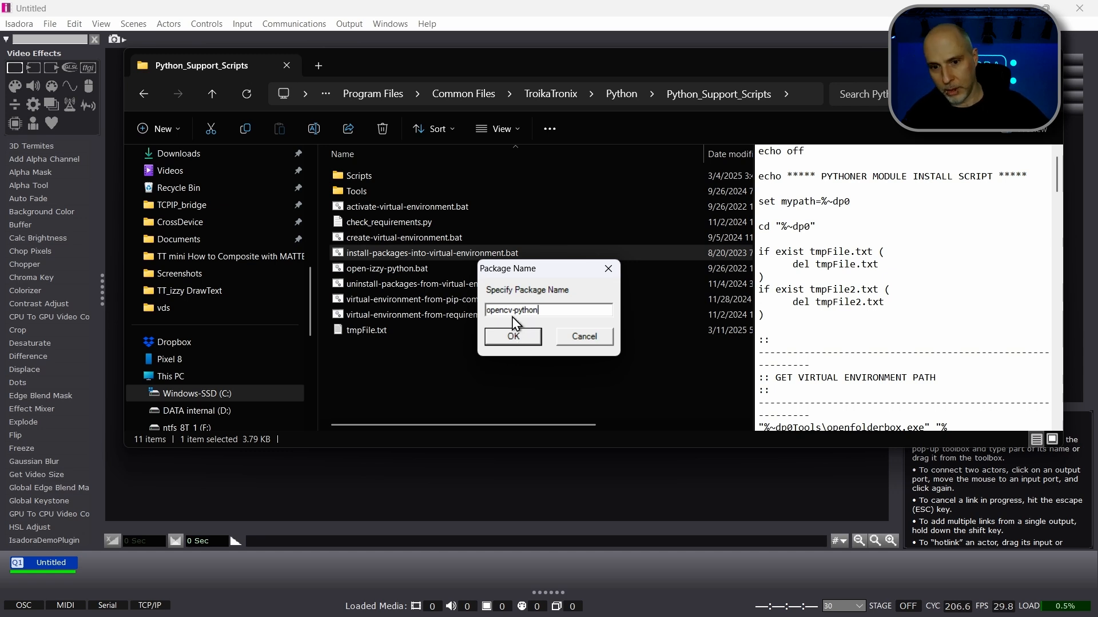
{"action": "left_click_drag", "start_coordinate": [520, 310], "coordinate": [511, 310]}
{"action": "key", "text": "BackSpace"}
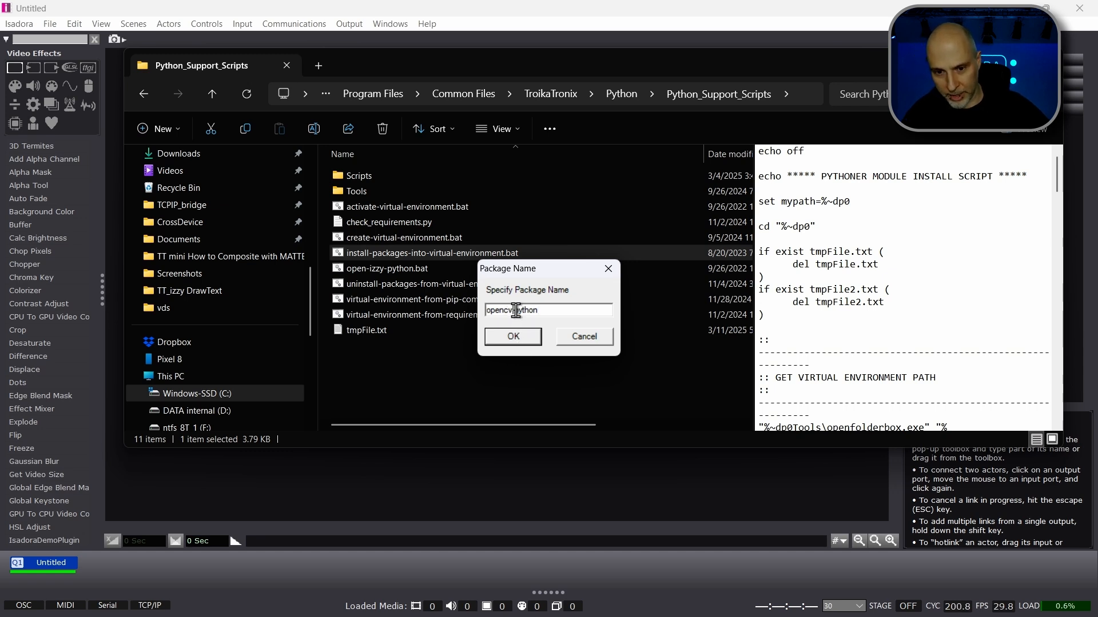
{"action": "type", "text": "-"}
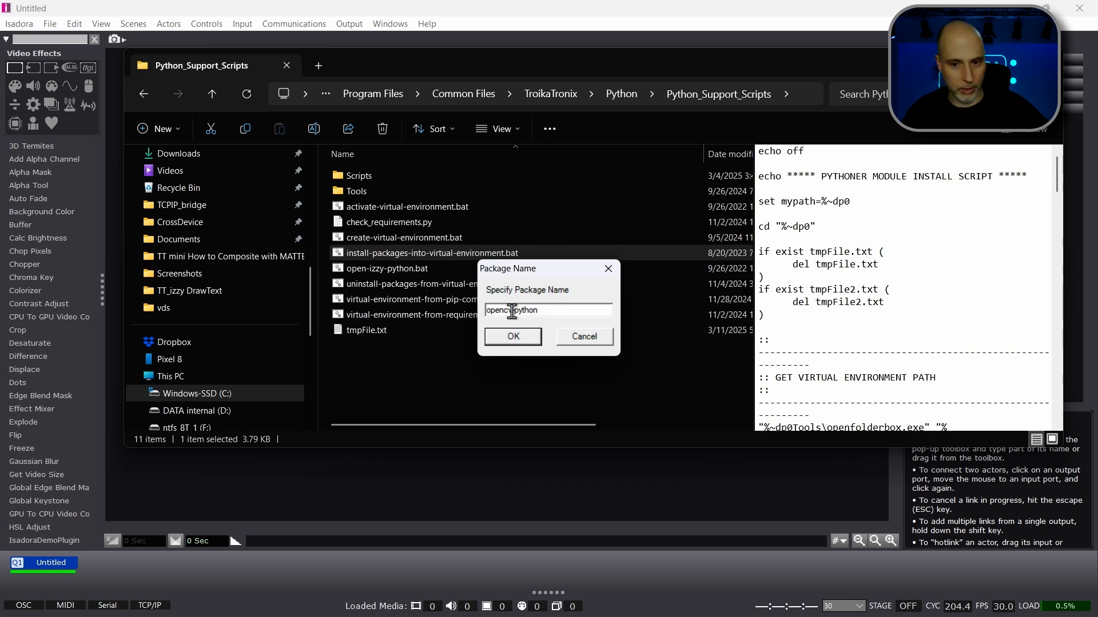
{"action": "left_click", "coordinate": [502, 342]}
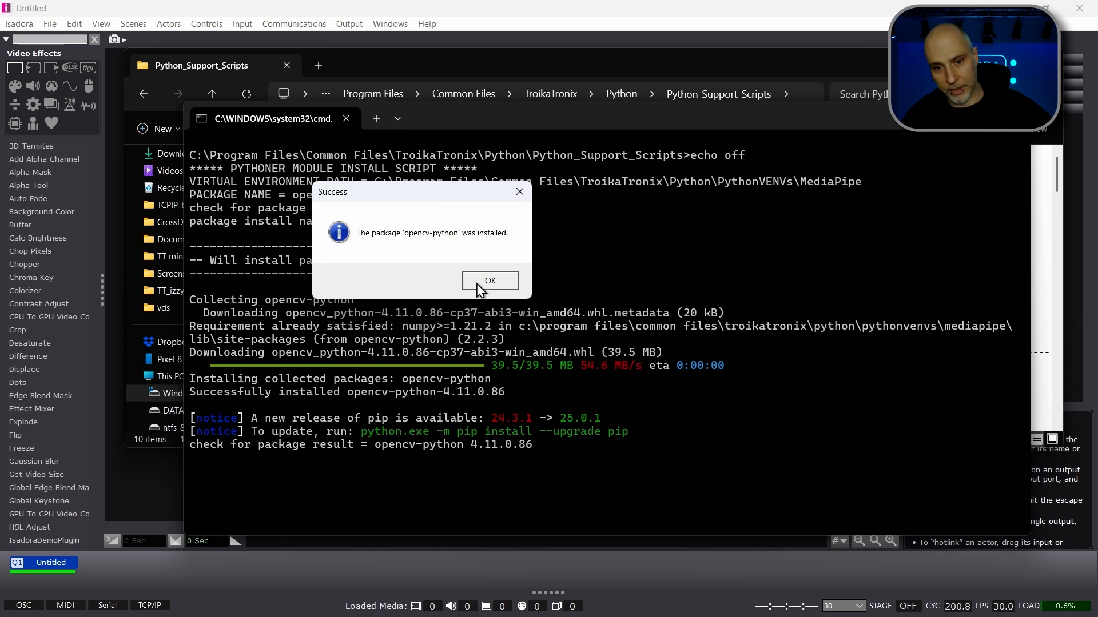
{"action": "left_click", "coordinate": [475, 283]}
{"action": "left_click", "coordinate": [411, 362]}
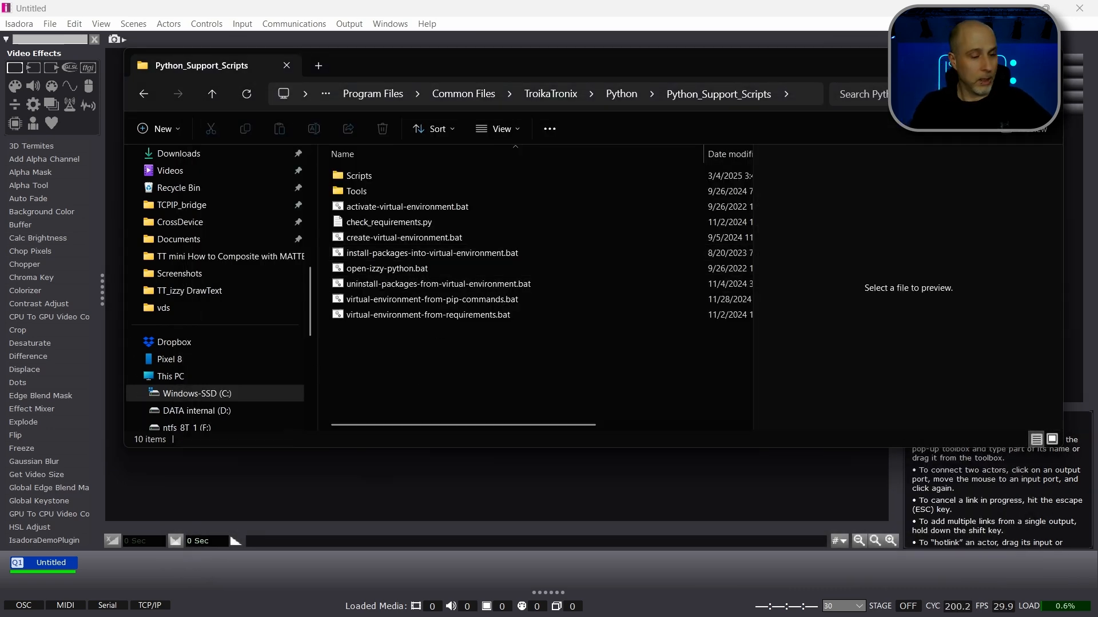
Step: Rerun install-packages-into-virtual-environment.bat for another package and choose the MediaPipe folder inside PythonVENVs as the target
{"action": "left_click", "coordinate": [392, 256]}
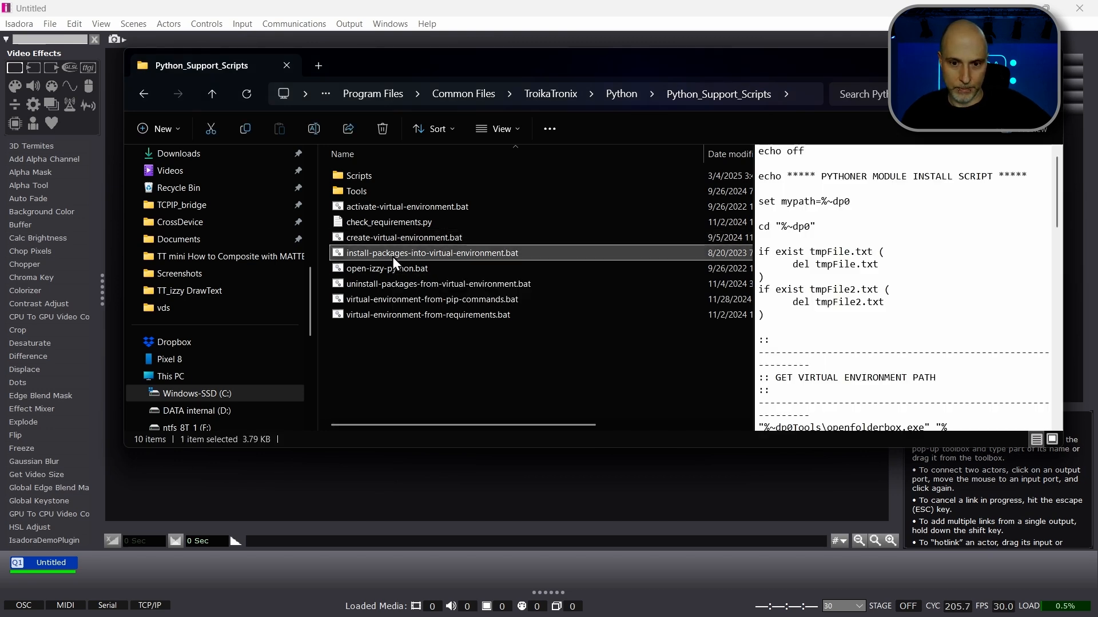
{"action": "double_click", "coordinate": [393, 256]}
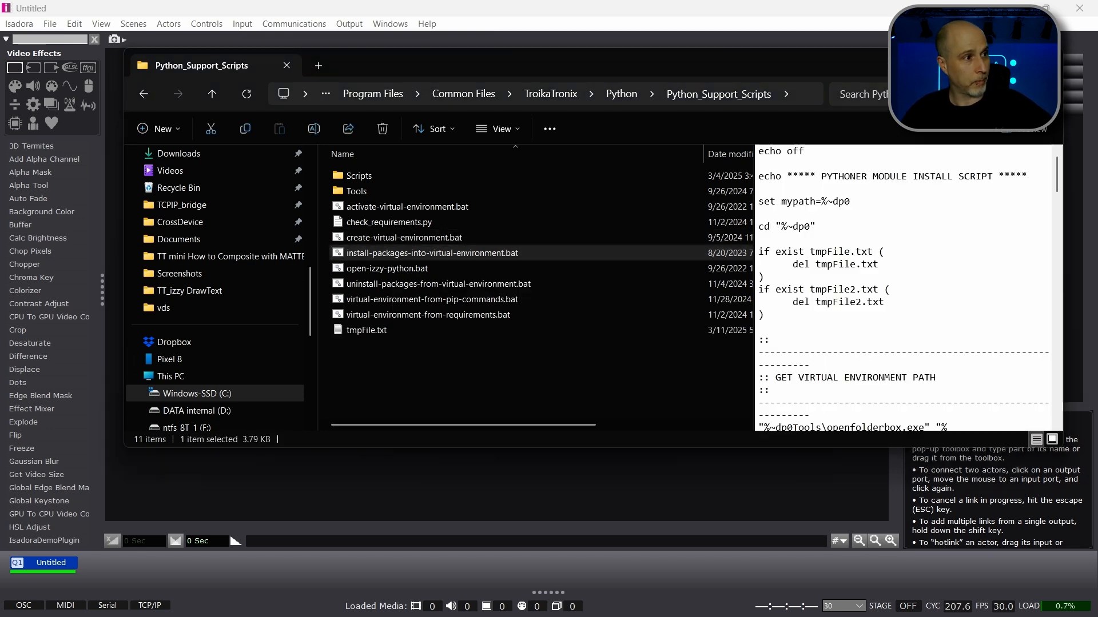
{"action": "left_click_drag", "start_coordinate": [49, 232], "coordinate": [406, 90]}
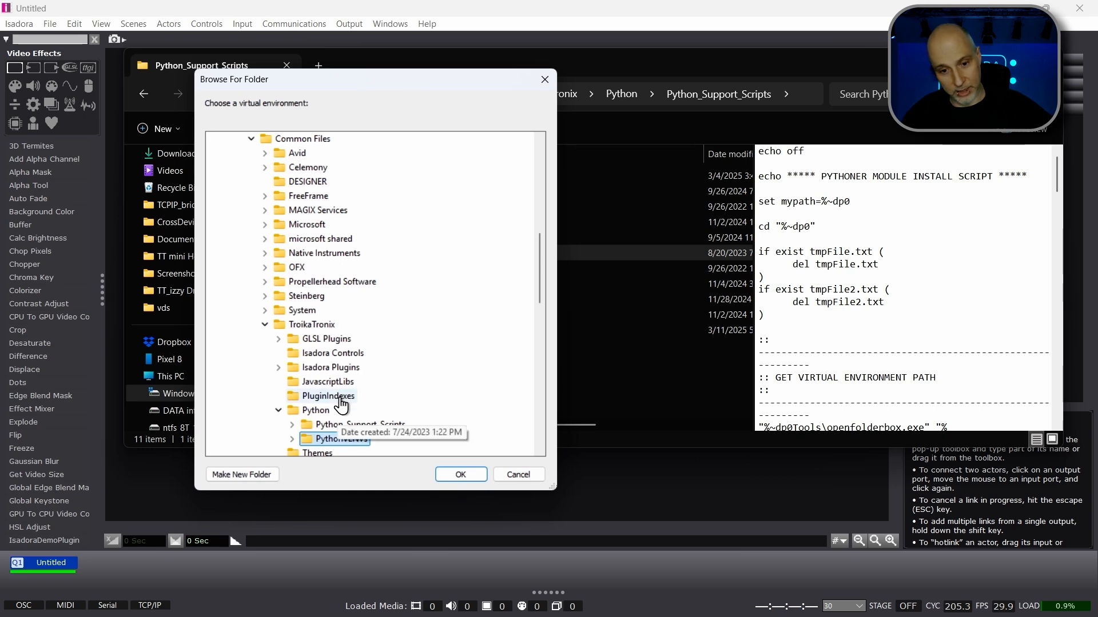
{"action": "scroll", "coordinate": [286, 394], "scroll_direction": "down", "scroll_amount": 2}
{"action": "left_click", "coordinate": [291, 354]}
{"action": "double_click", "coordinate": [341, 297]}
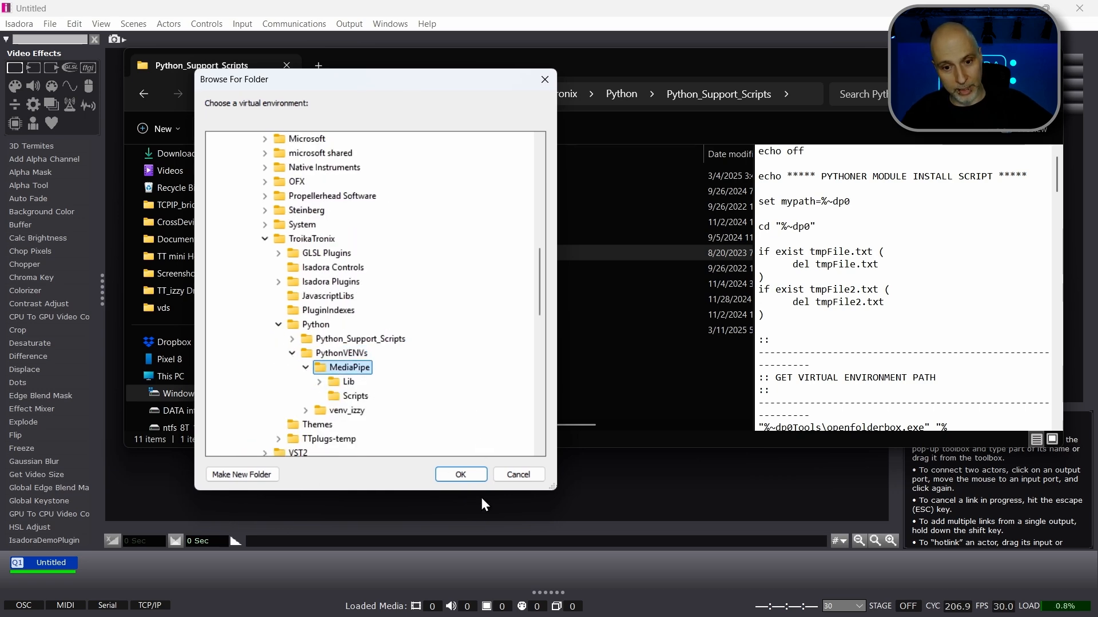
{"action": "left_click", "coordinate": [460, 475]}
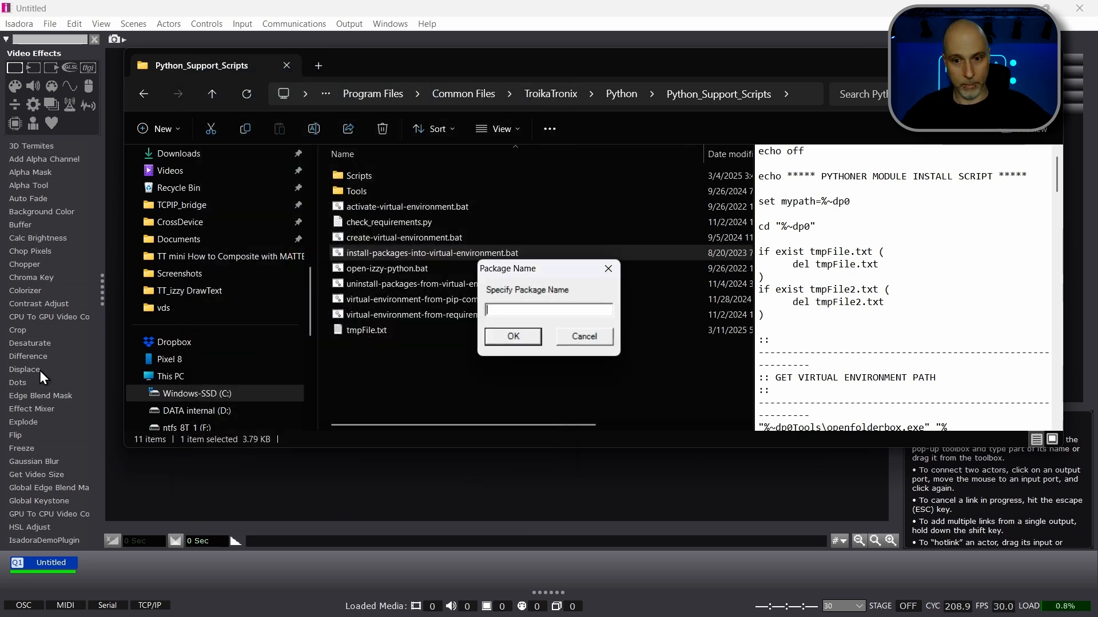
Step: Specify mediapipe as the package, install it into the MediaPipe environment and dismiss the completion message
{"action": "type", "text": "mediapipe"}
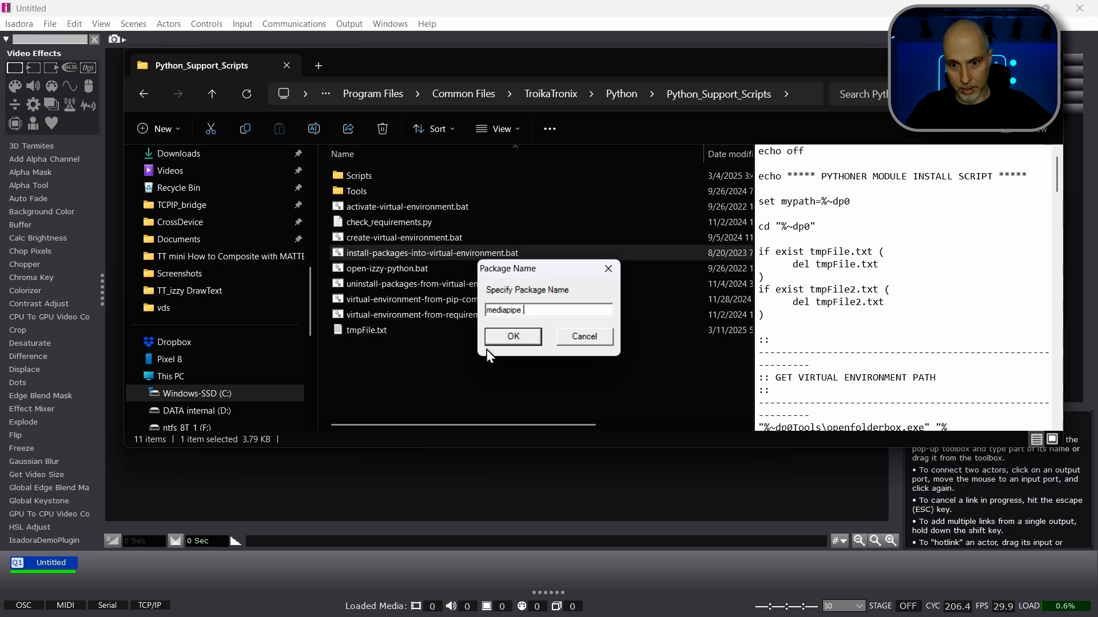
{"action": "left_click", "coordinate": [522, 339]}
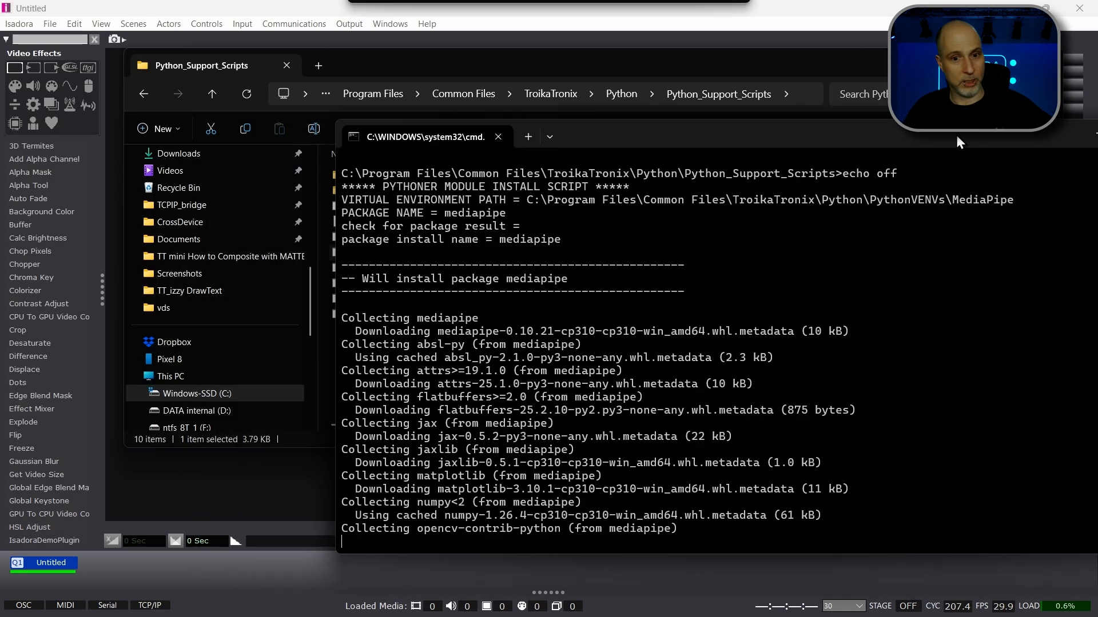
{"action": "left_click_drag", "start_coordinate": [937, 93], "coordinate": [706, 101]}
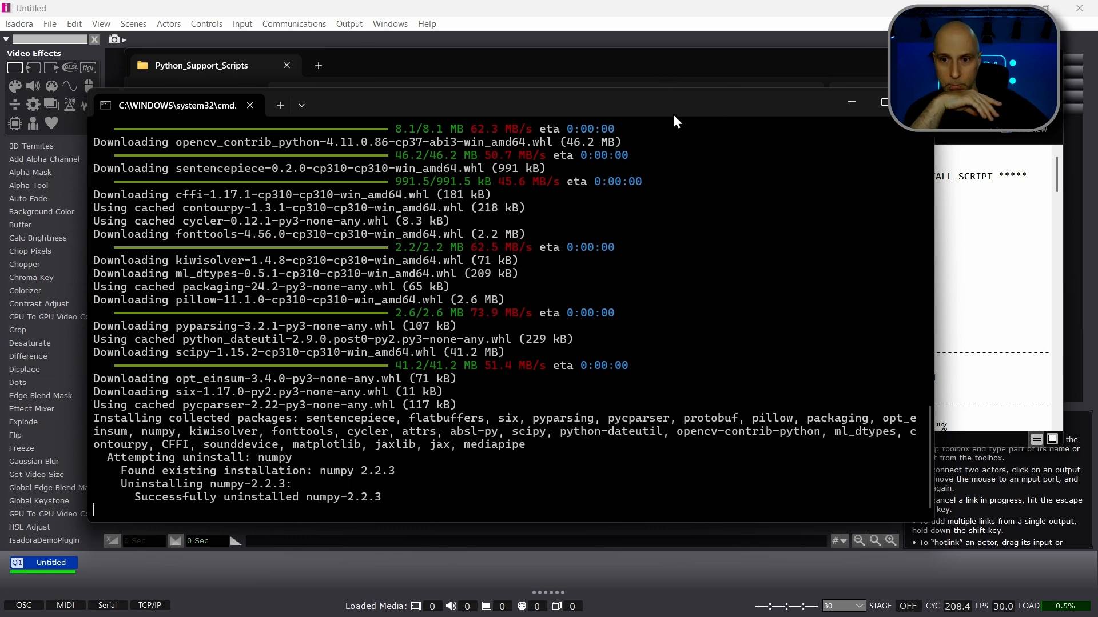
{"action": "left_click_drag", "start_coordinate": [673, 116], "coordinate": [673, 70]}
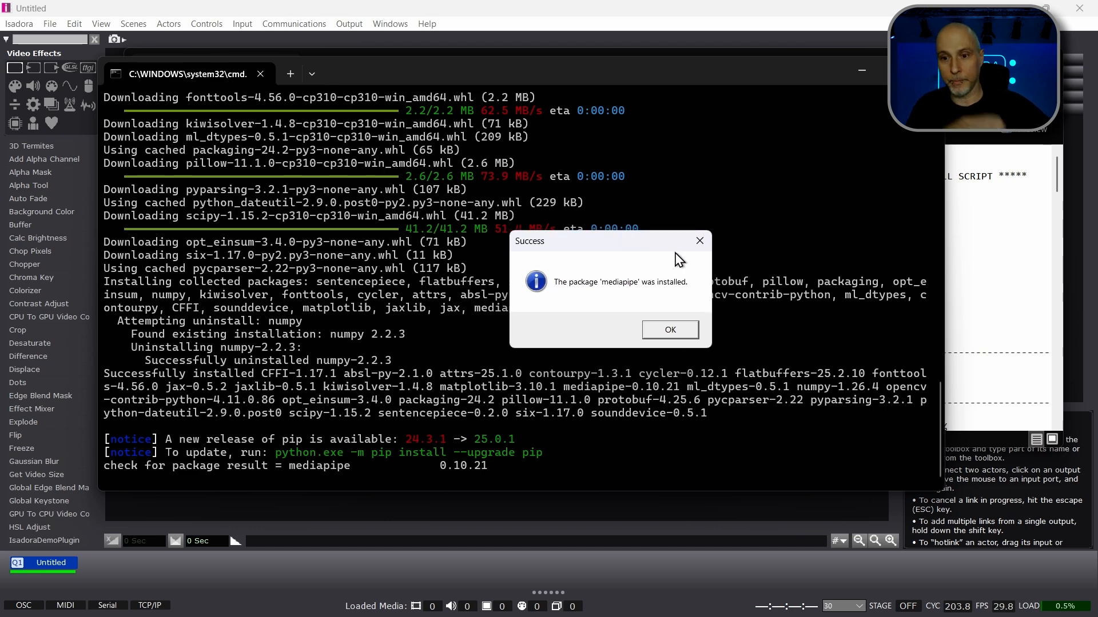
{"action": "left_click", "coordinate": [680, 326]}
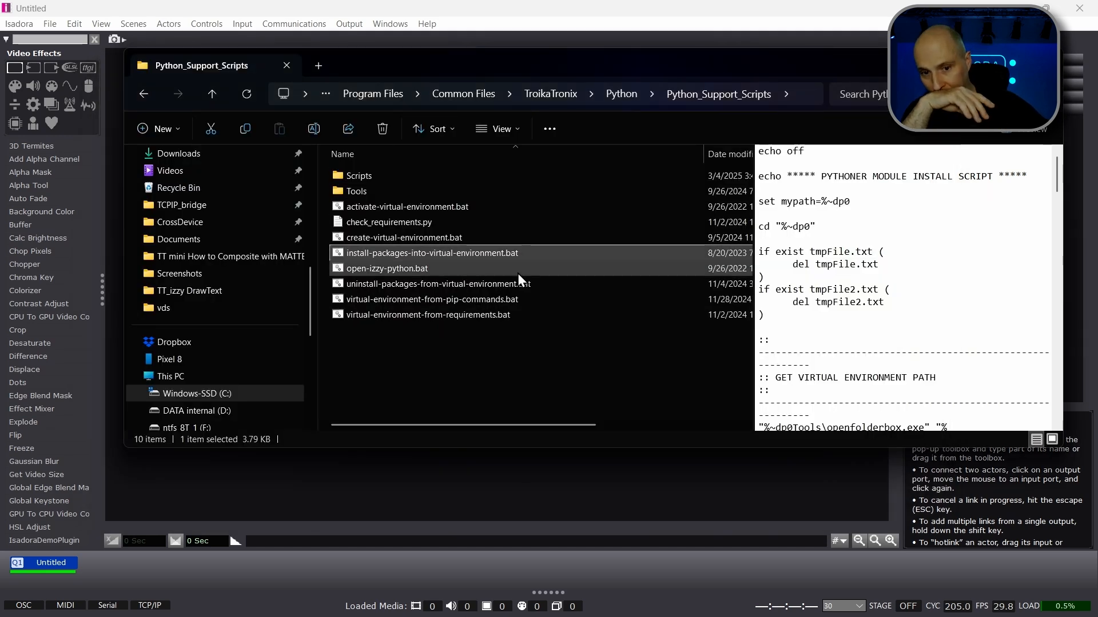
{"action": "left_click", "coordinate": [489, 363]}
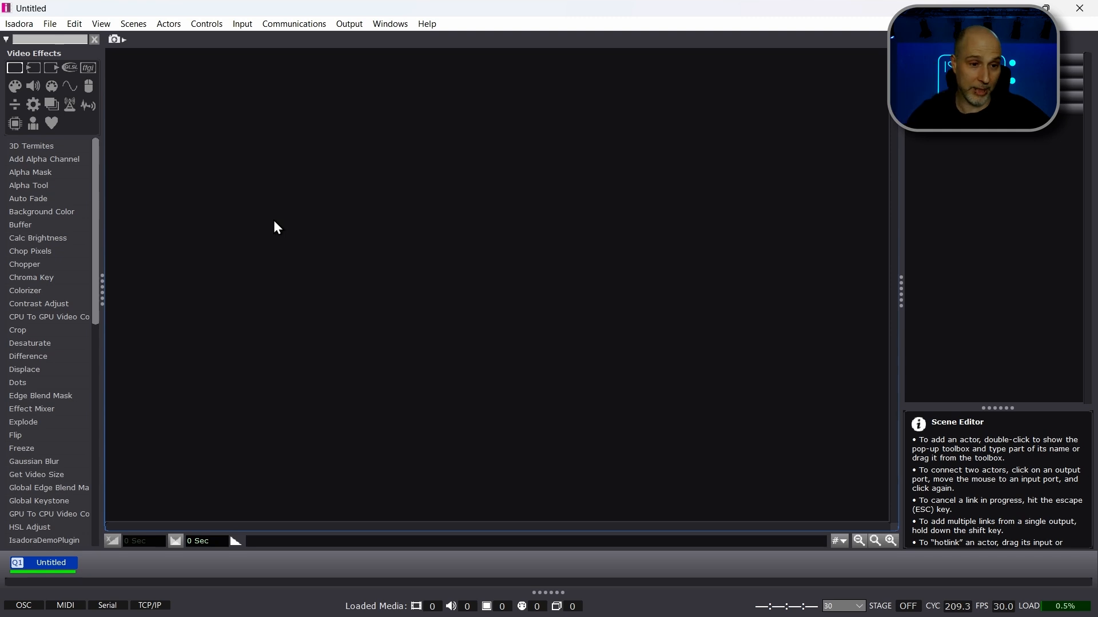
Step: Add a Pythoner actor to the empty Isadora scene, allowing Python code execution for this session only
{"action": "double_click", "coordinate": [302, 228]}
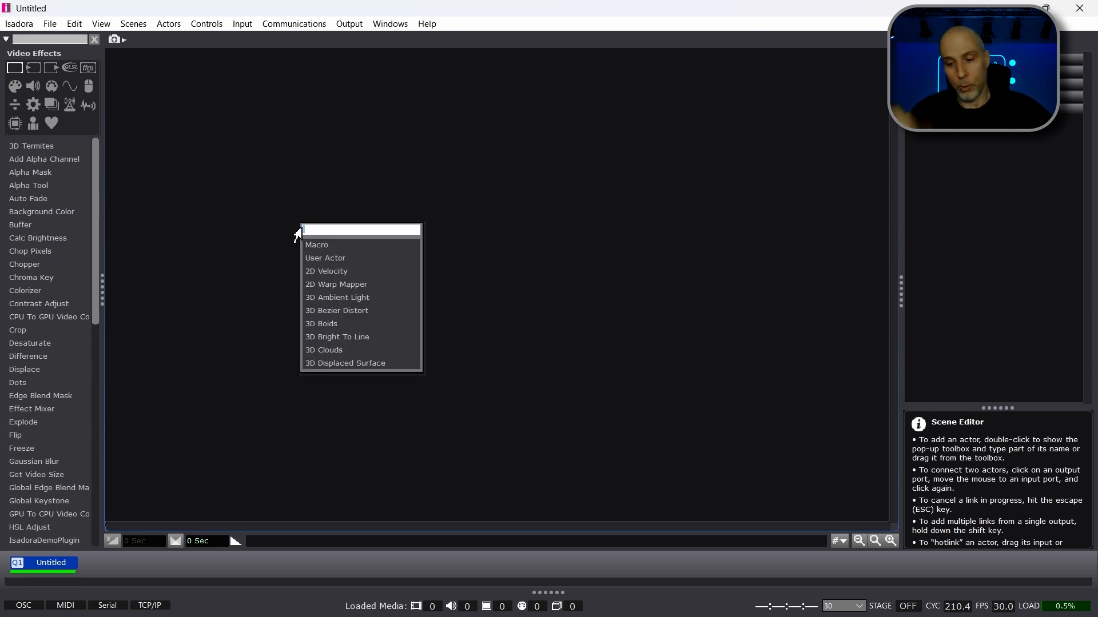
{"action": "type", "text": "python"}
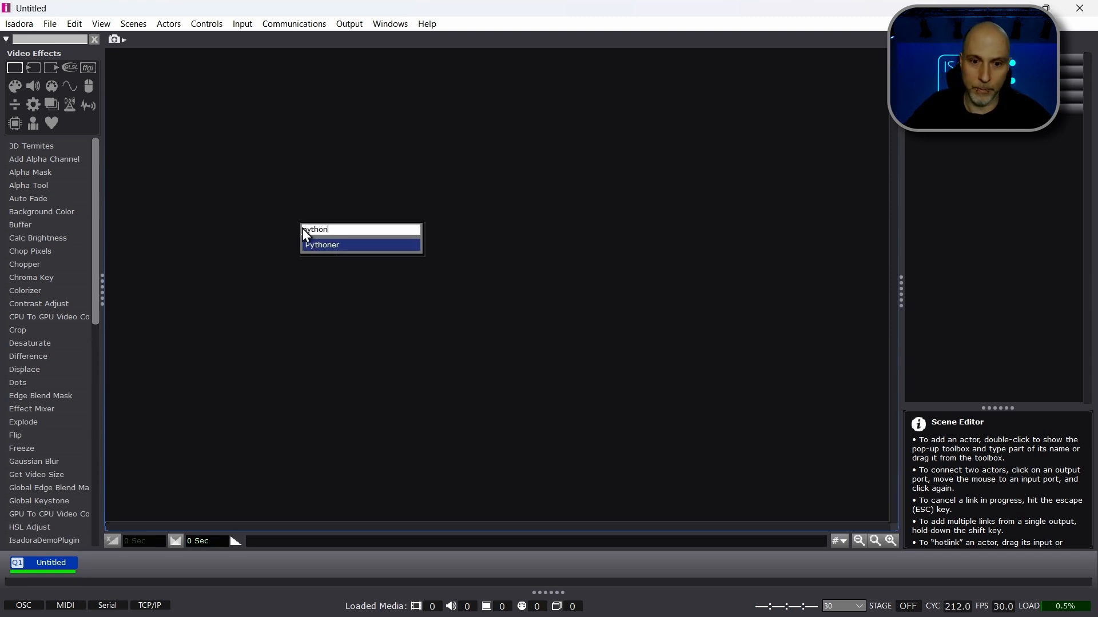
{"action": "key", "text": "Return"}
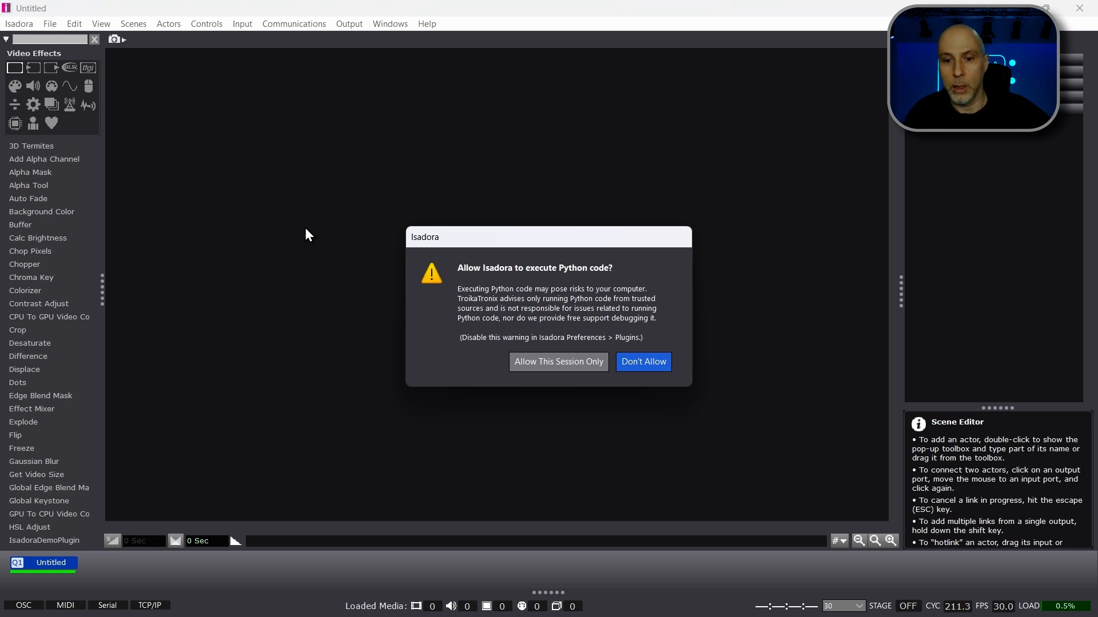
{"action": "left_click_drag", "start_coordinate": [505, 235], "coordinate": [559, 135]}
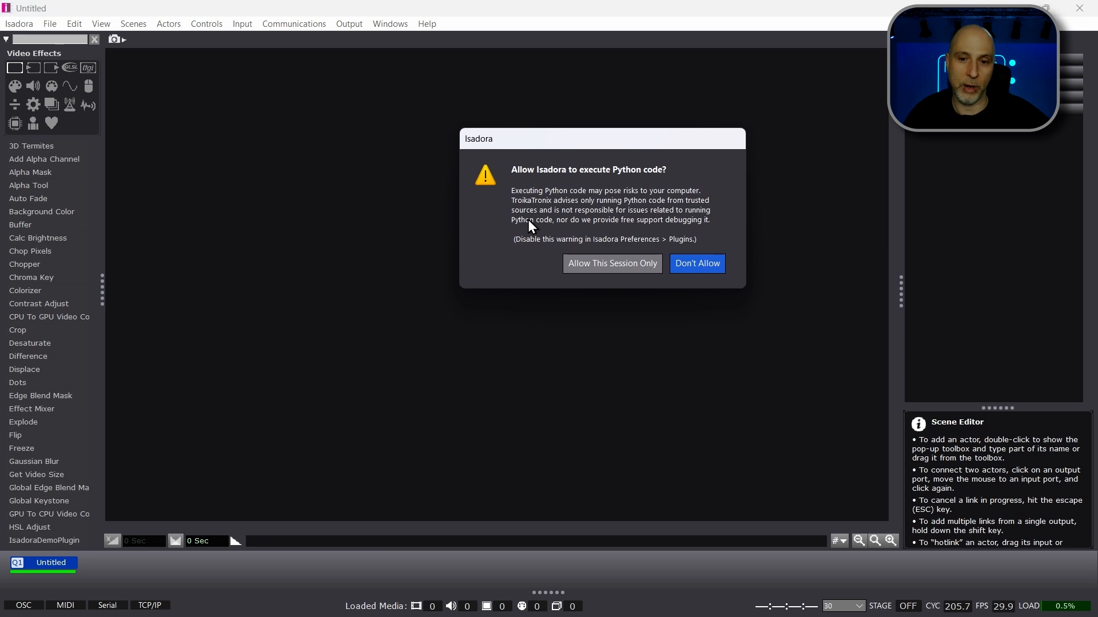
{"action": "left_click", "coordinate": [587, 268]}
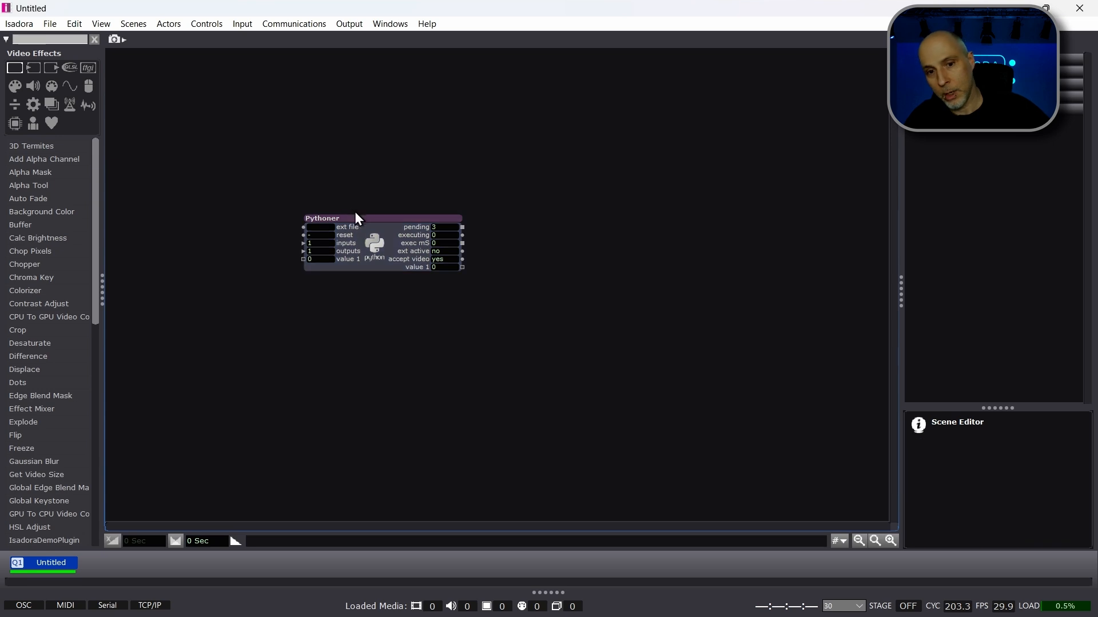
{"action": "left_click_drag", "start_coordinate": [358, 221], "coordinate": [380, 219]}
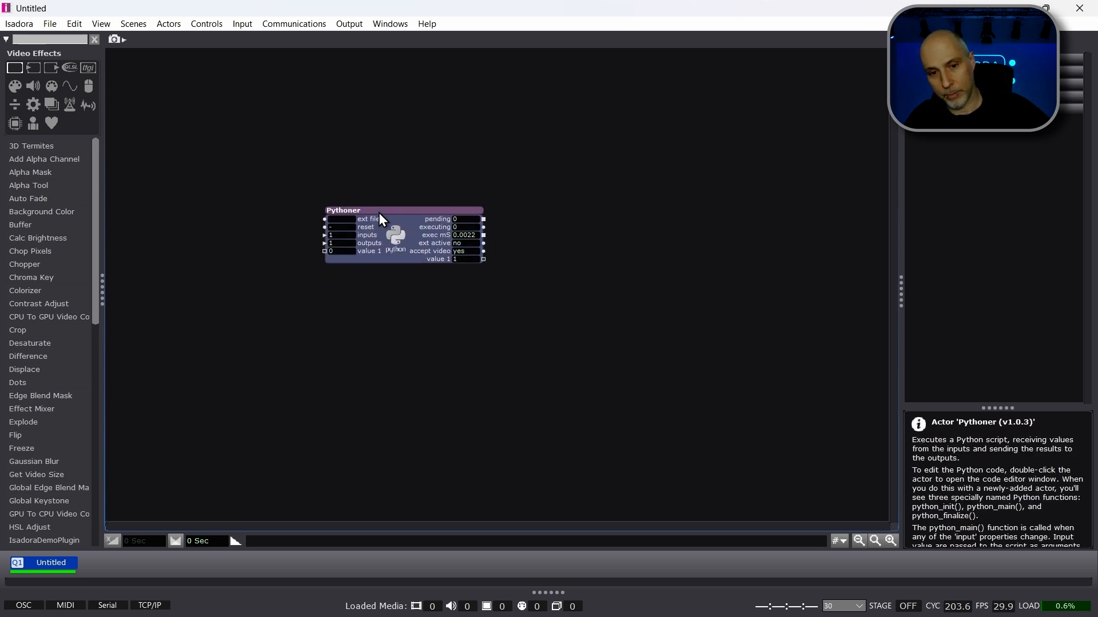
Step: View the Pythoner actor's default script in the Python Editor and close it without saving changes
{"action": "double_click", "coordinate": [394, 242]}
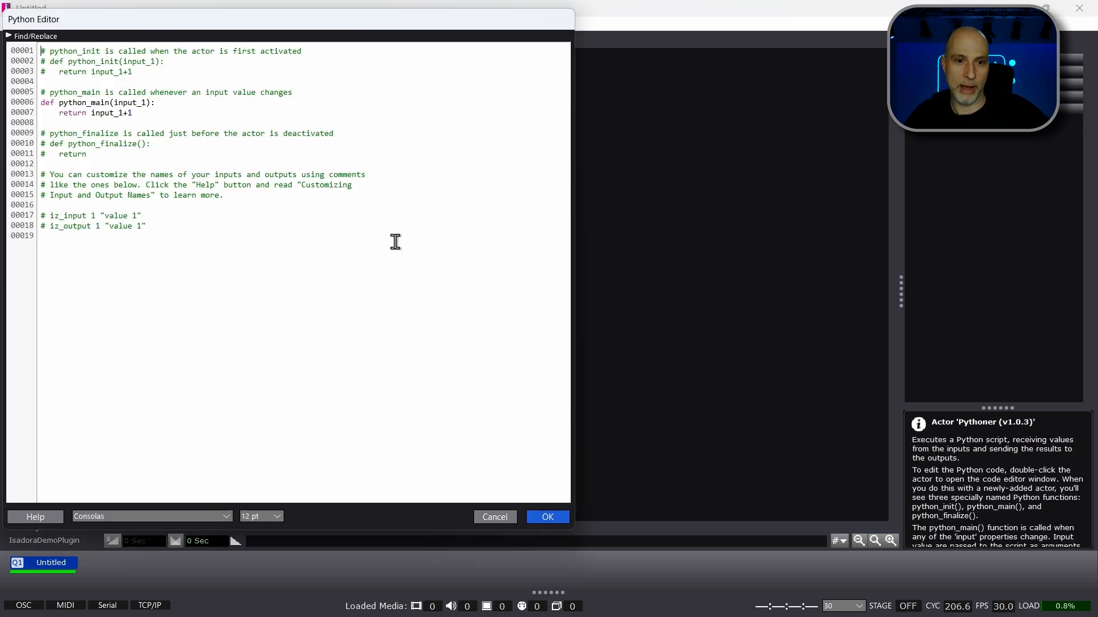
{"action": "left_click_drag", "start_coordinate": [300, 23], "coordinate": [548, 49]}
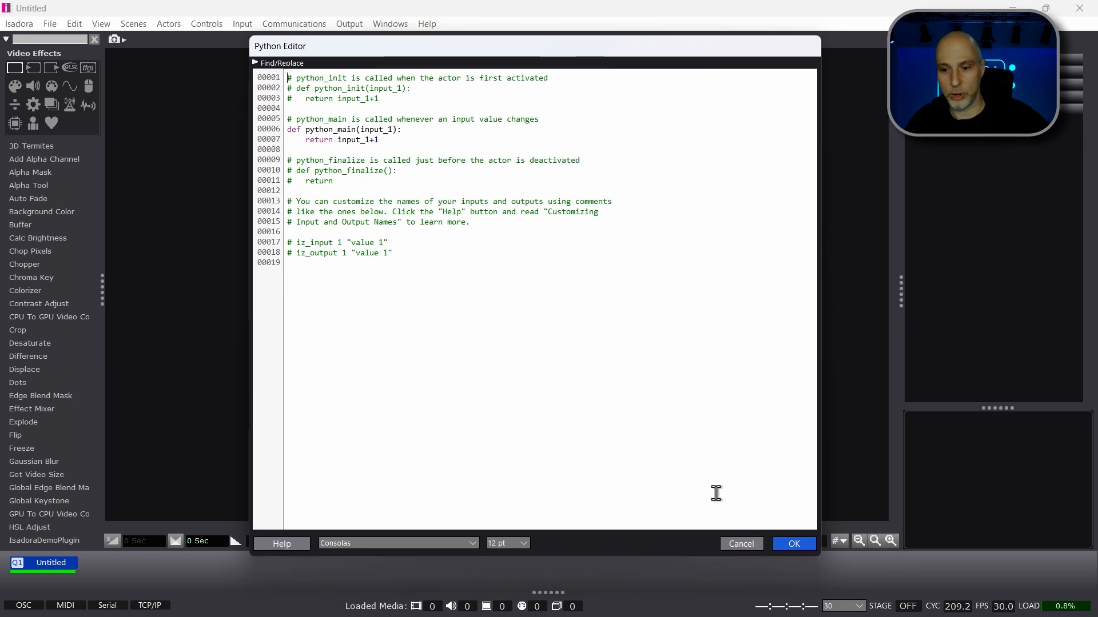
{"action": "left_click", "coordinate": [742, 544]}
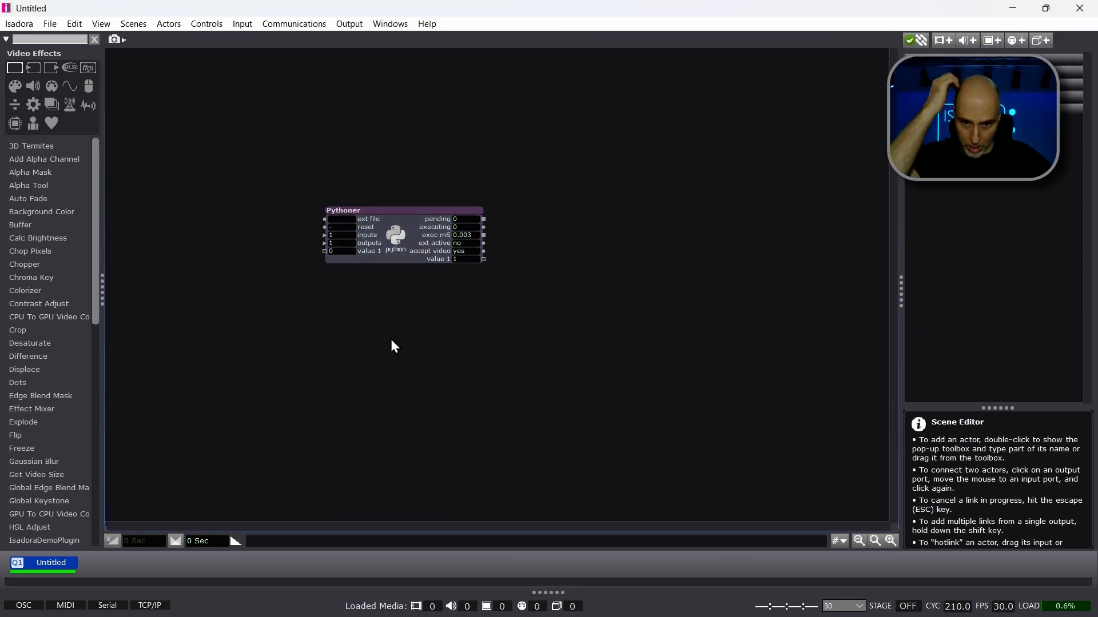
Step: Look up the MediaPipe Python virtual environment entry among the plugin folders, without opening it
{"action": "left_click", "coordinate": [426, 24]}
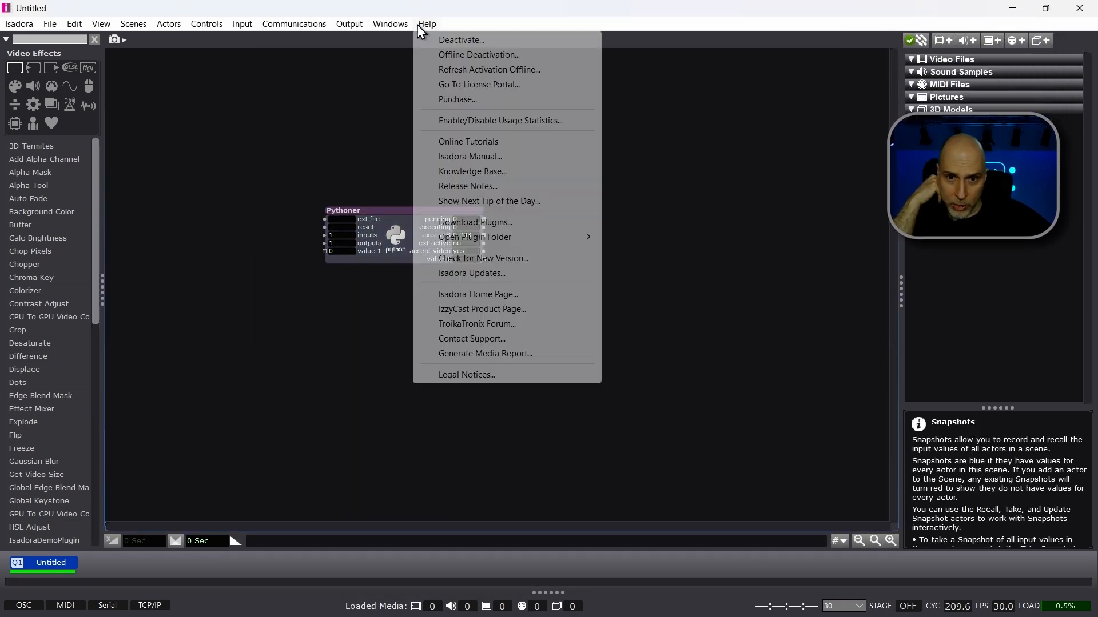
{"action": "mouse_move", "coordinate": [518, 239]}
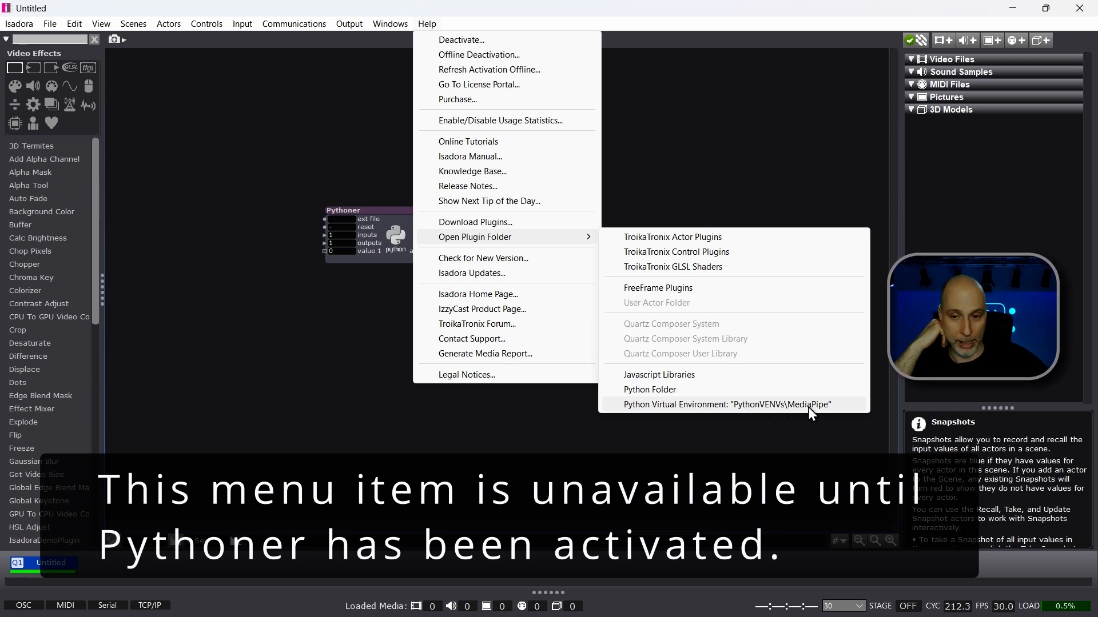
{"action": "left_click", "coordinate": [756, 446]}
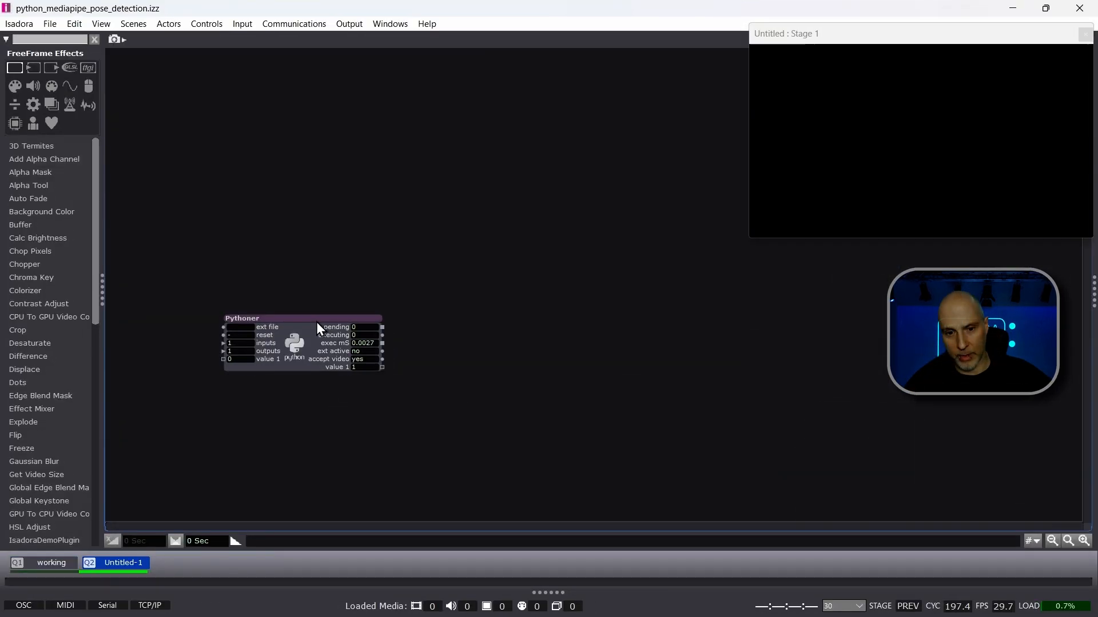
Step: Replace the default script of the Pythoner actor in the Untitled-1 scene with the copied MediaPipe pose detection code
{"action": "left_click_drag", "start_coordinate": [318, 320], "coordinate": [383, 251]}
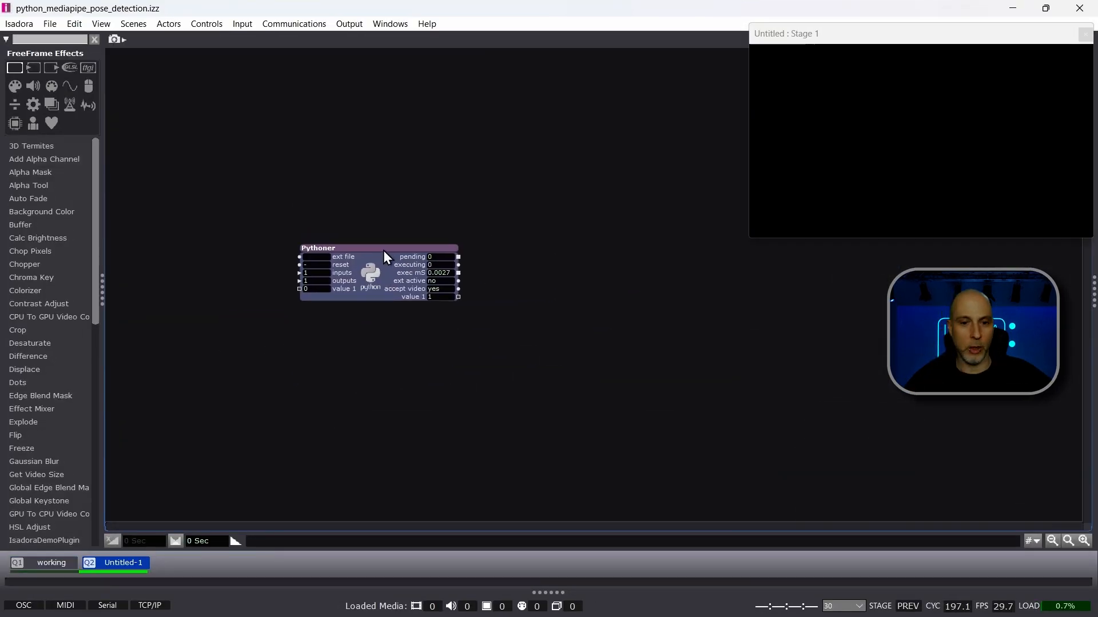
{"action": "left_click", "coordinate": [395, 353]}
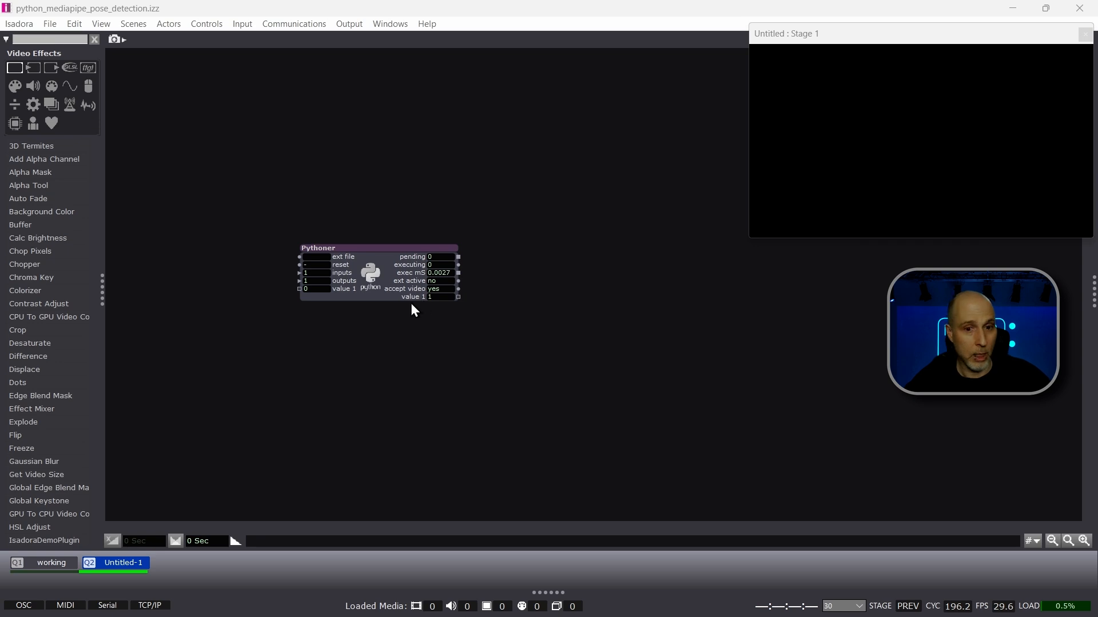
{"action": "left_click", "coordinate": [365, 275]}
{"action": "double_click", "coordinate": [365, 273]}
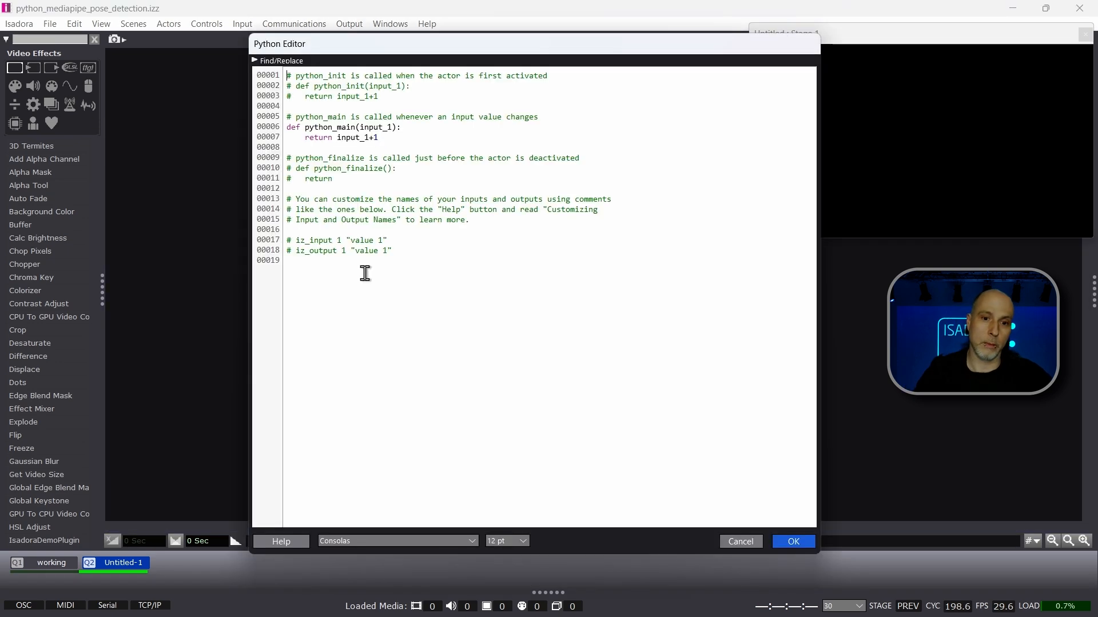
{"action": "key", "text": "ctrl+a"}
{"action": "key", "text": "ctrl+v"}
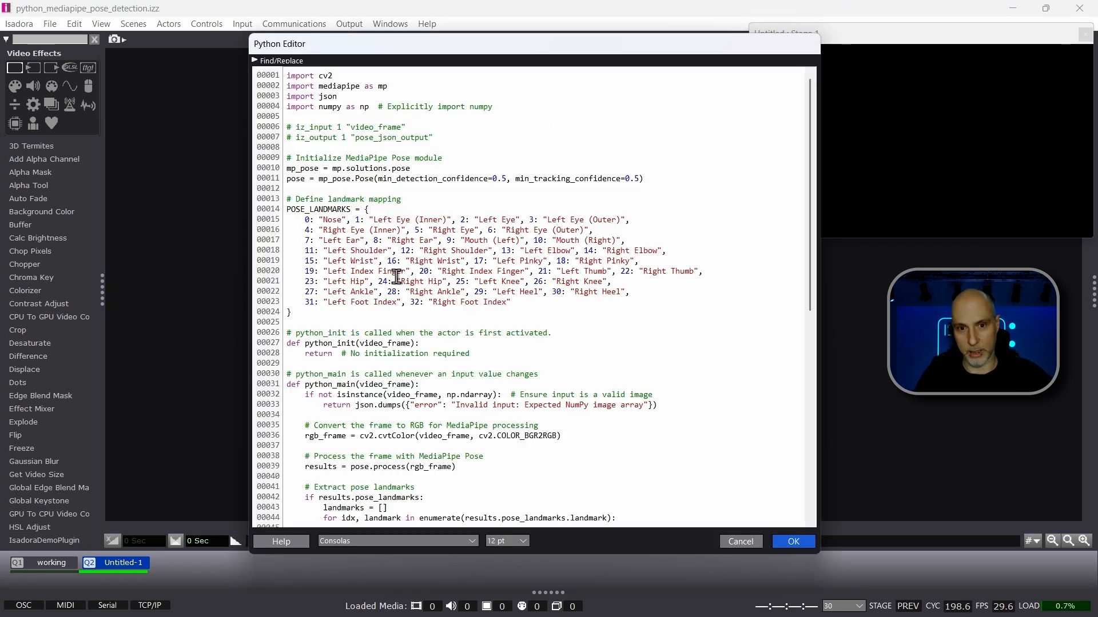
Step: Review the script's cv2, mediapipe, json and numpy imports and its video_frame input and pose_json_output output definitions
{"action": "double_click", "coordinate": [325, 76]}
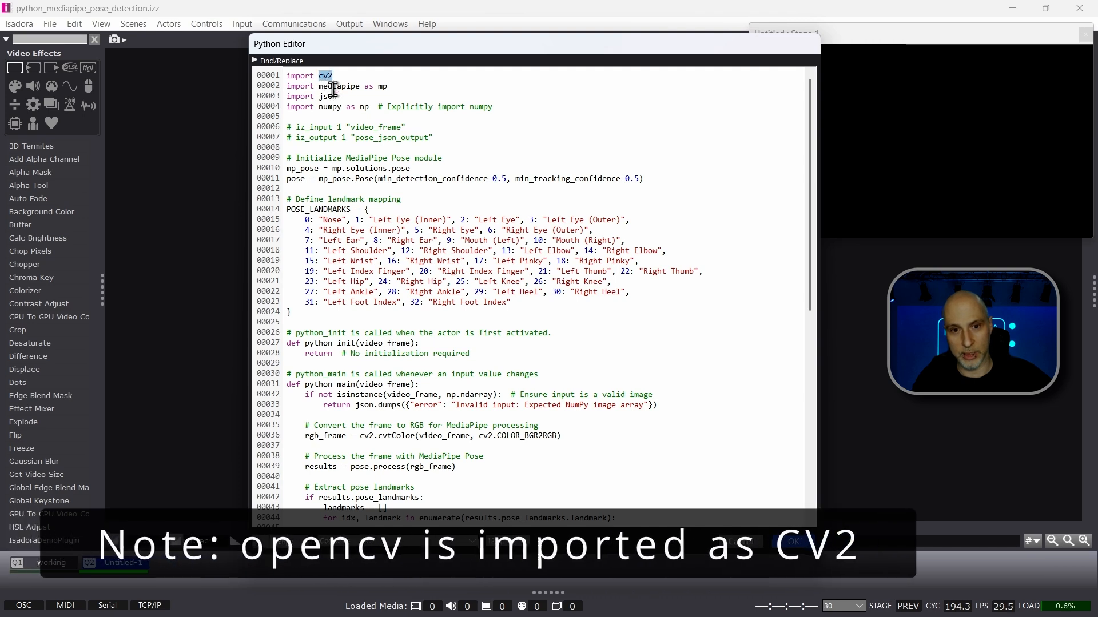
{"action": "double_click", "coordinate": [340, 87]}
{"action": "double_click", "coordinate": [330, 96]}
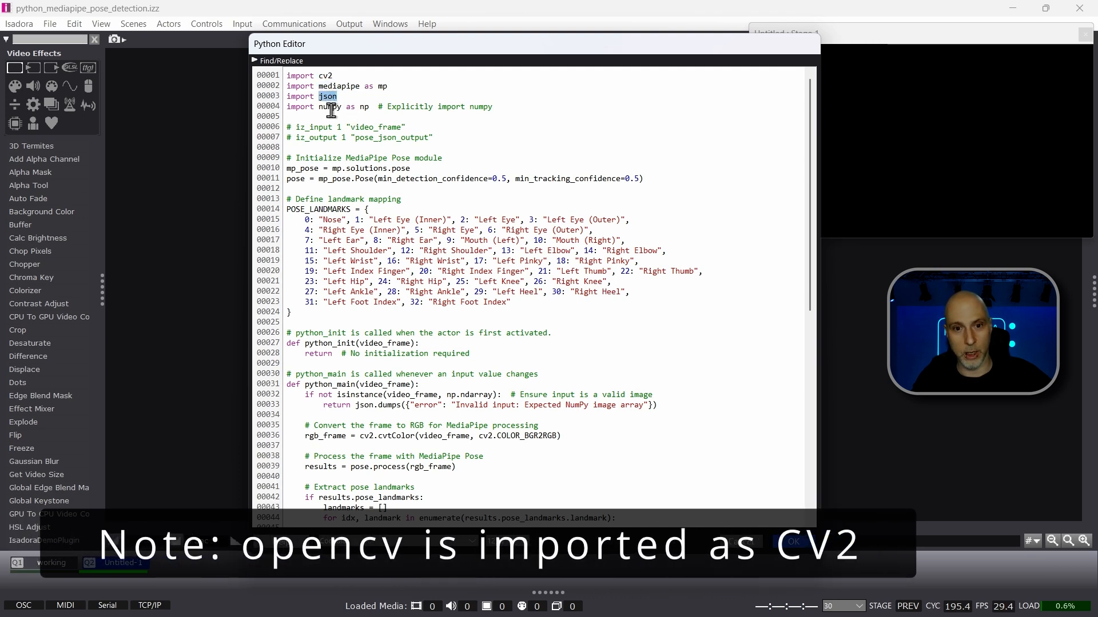
{"action": "double_click", "coordinate": [330, 107]}
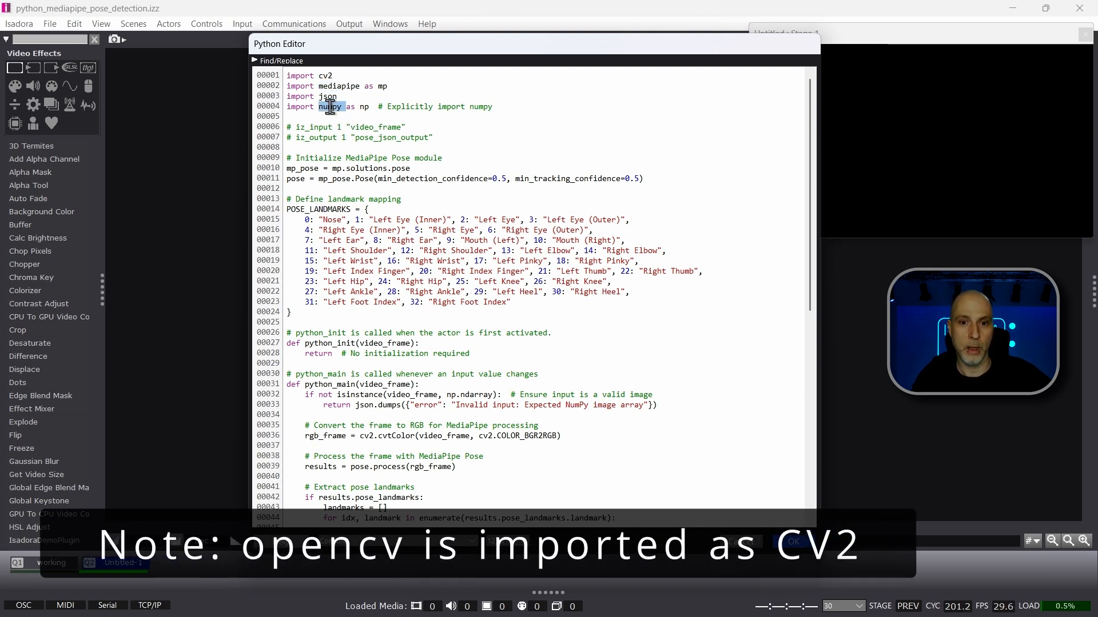
{"action": "left_click", "coordinate": [521, 149]}
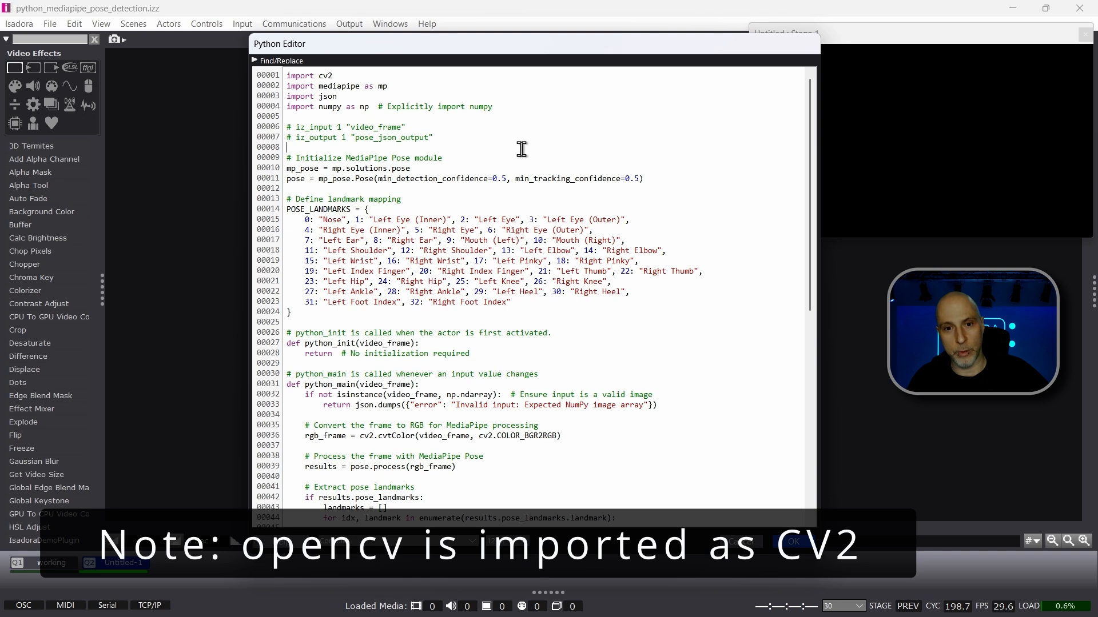
{"action": "left_click_drag", "start_coordinate": [415, 127], "coordinate": [276, 127]}
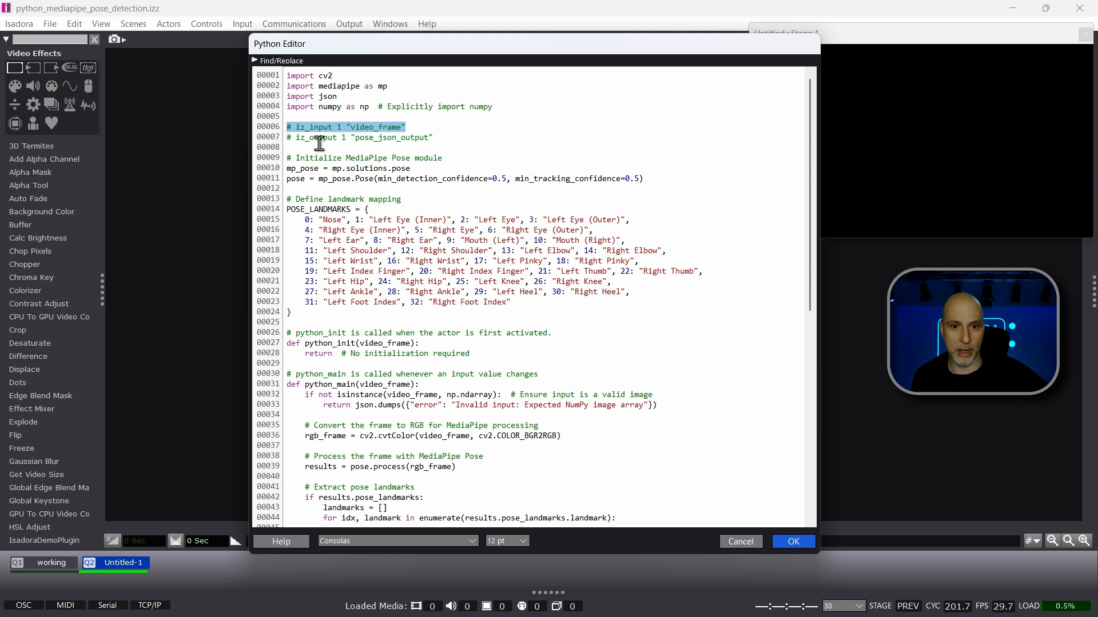
{"action": "left_click_drag", "start_coordinate": [436, 137], "coordinate": [284, 139]}
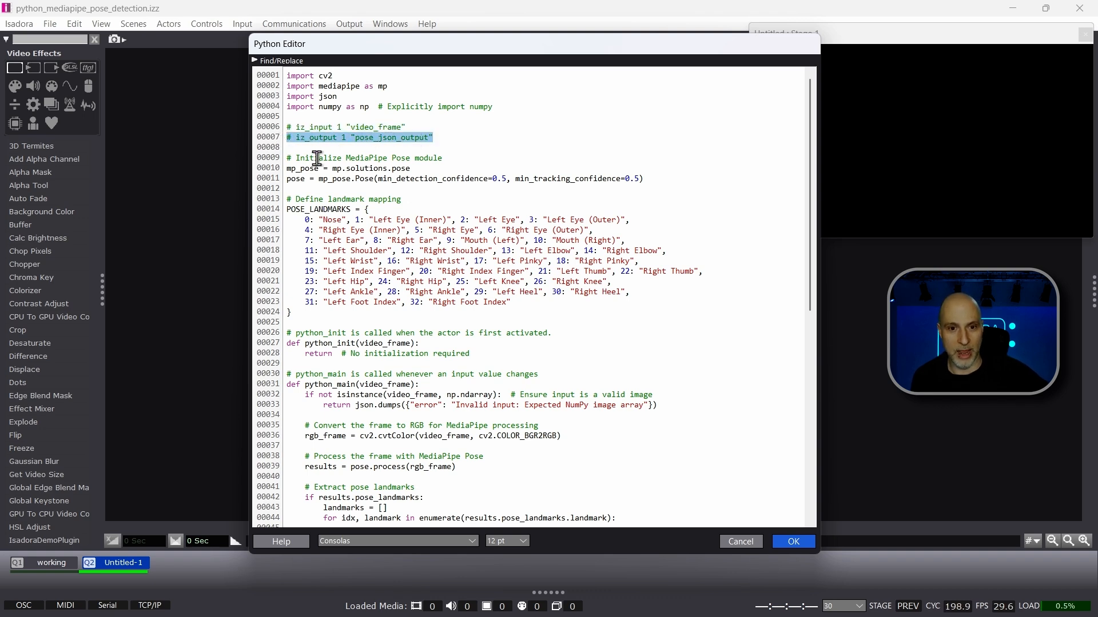
{"action": "left_click", "coordinate": [457, 144]}
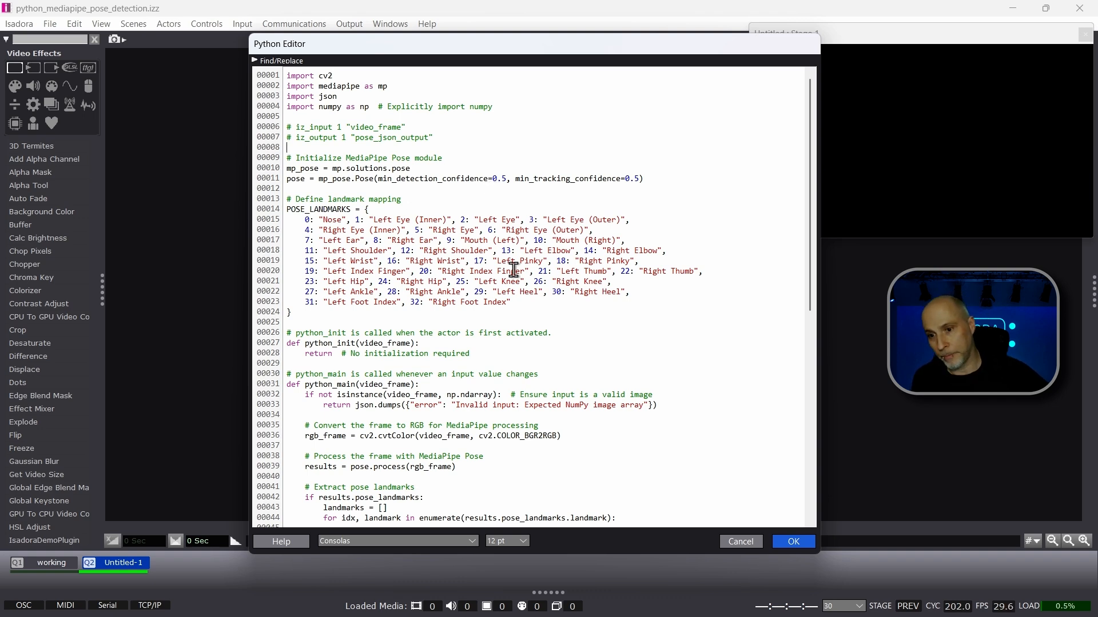
Step: Examine the python_init and python_main functions in the pasted pose detection script
{"action": "left_click_drag", "start_coordinate": [811, 180], "coordinate": [817, 279]}
{"action": "left_click_drag", "start_coordinate": [477, 172], "coordinate": [252, 164]}
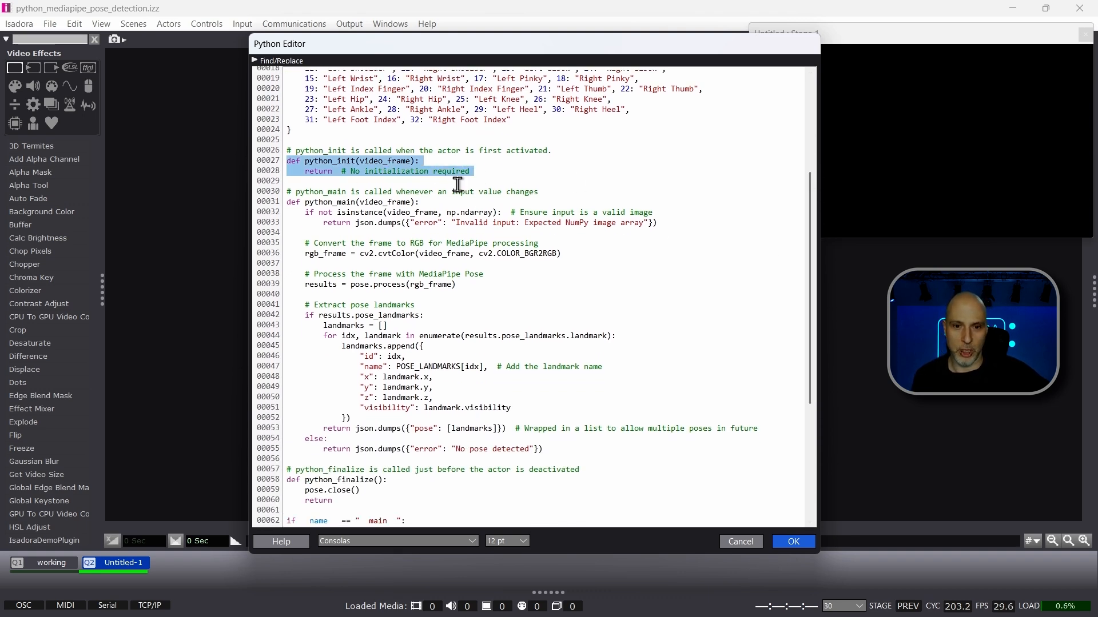
{"action": "left_click", "coordinate": [566, 179]}
{"action": "left_click_drag", "start_coordinate": [810, 224], "coordinate": [811, 272]}
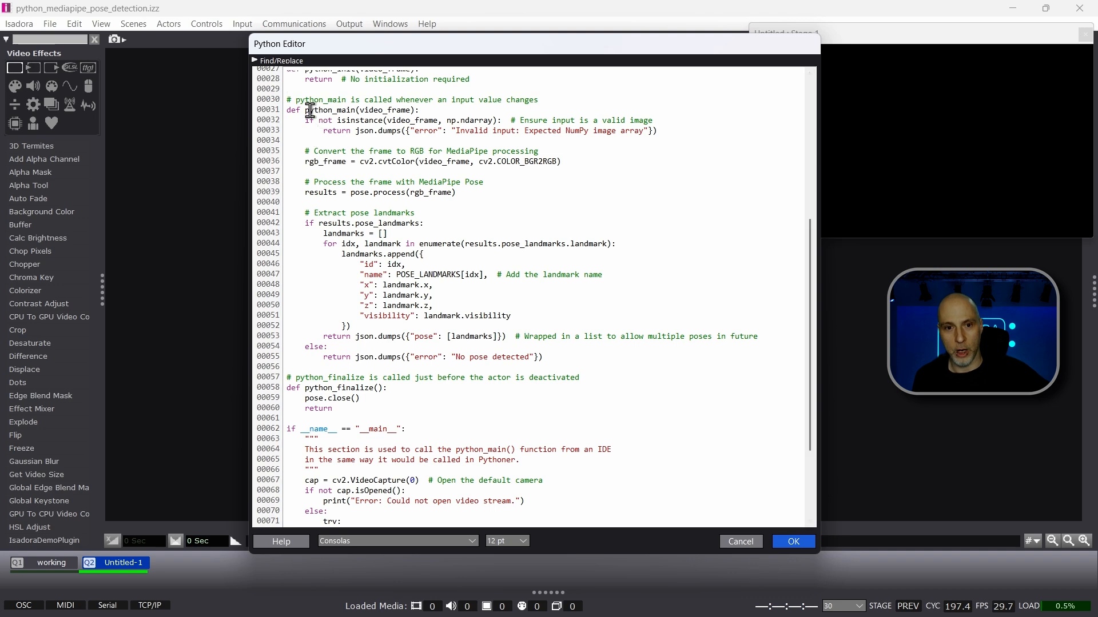
{"action": "left_click_drag", "start_coordinate": [305, 110], "coordinate": [531, 370]}
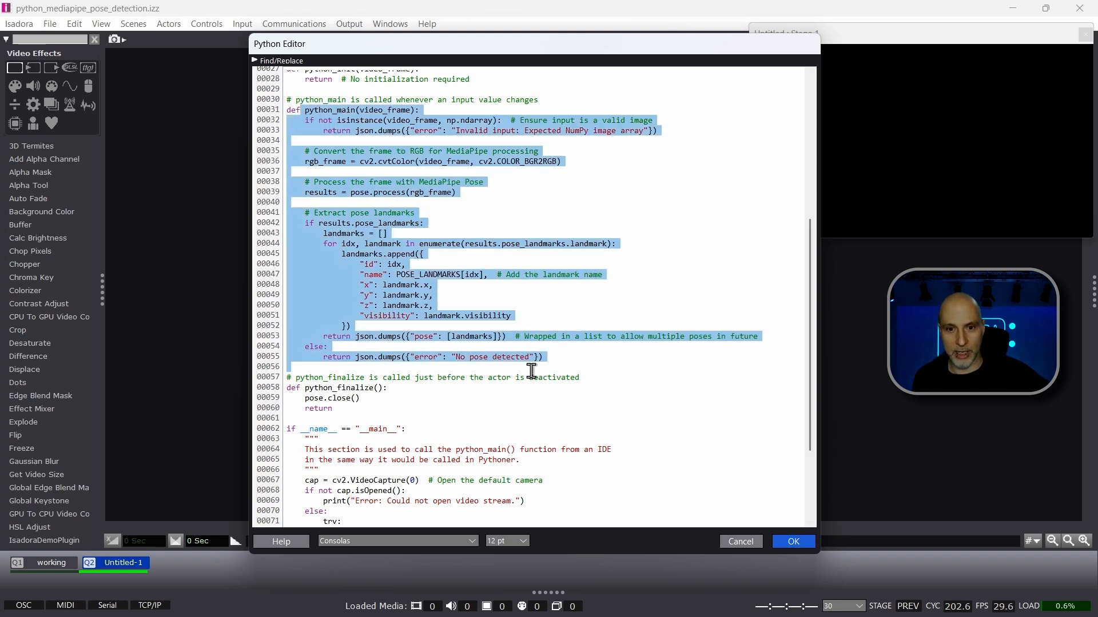
{"action": "left_click", "coordinate": [606, 303]}
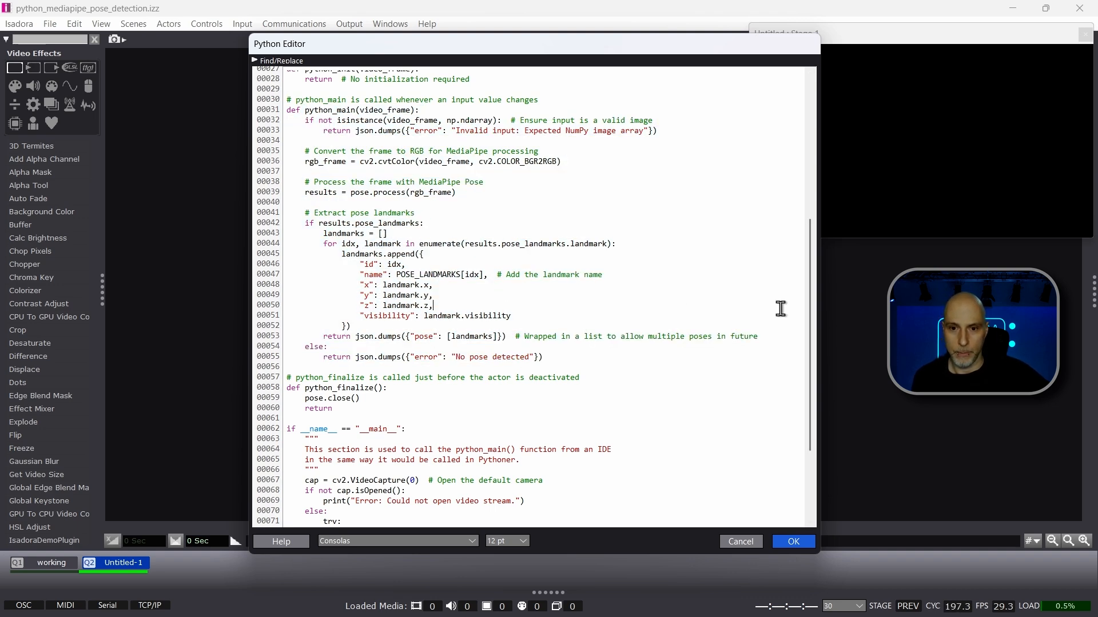
{"action": "scroll", "coordinate": [781, 308], "scroll_direction": "up", "scroll_amount": 5}
{"action": "scroll", "coordinate": [782, 308], "scroll_direction": "down", "scroll_amount": 9}
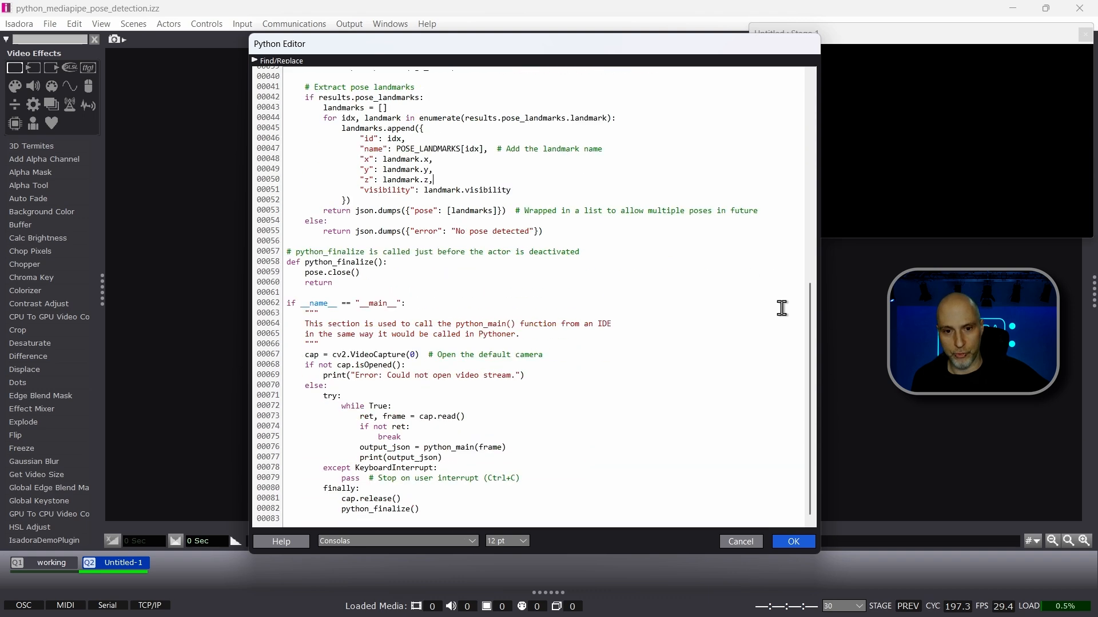
Step: Review the python_finalize function and the __main__ test block, and apply the pasted script to the Pythoner actor
{"action": "left_click_drag", "start_coordinate": [336, 284], "coordinate": [288, 261]}
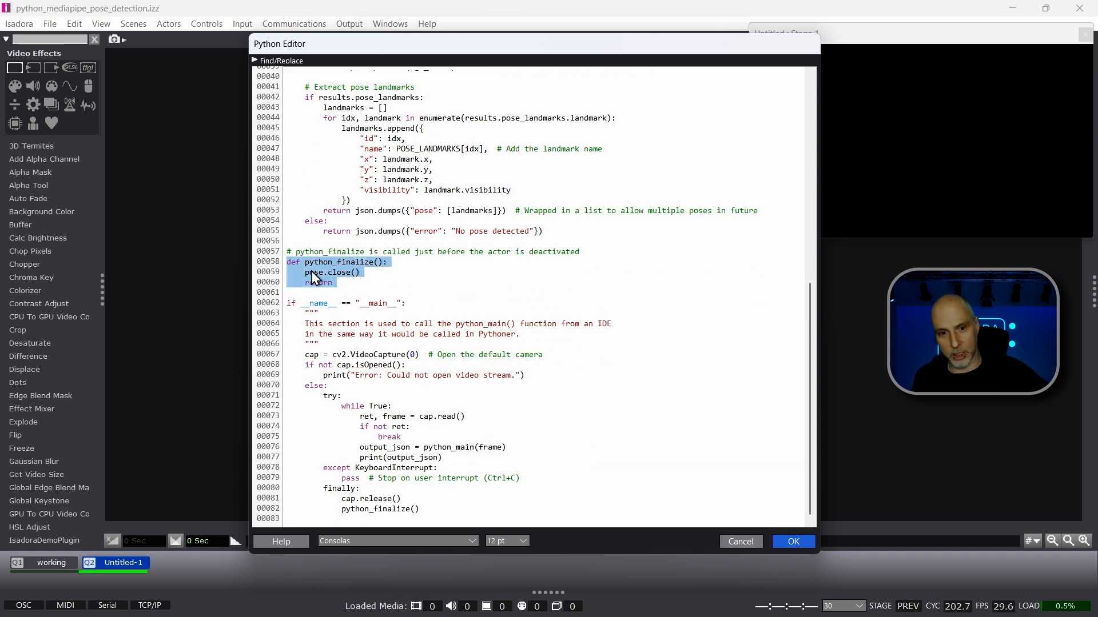
{"action": "left_click", "coordinate": [307, 272]}
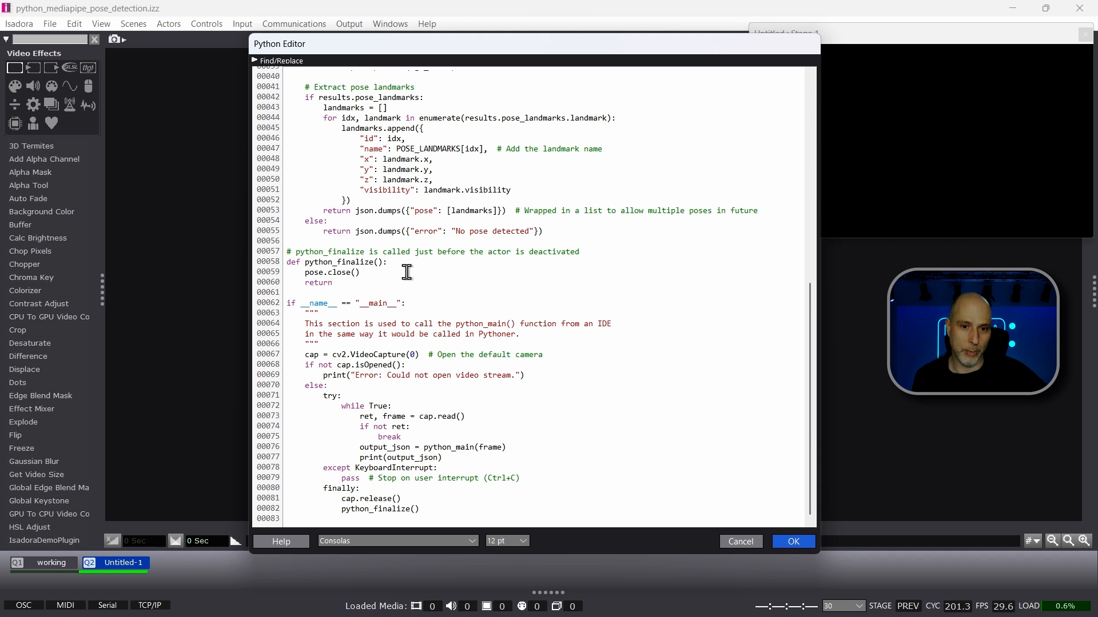
{"action": "left_click", "coordinate": [396, 323]}
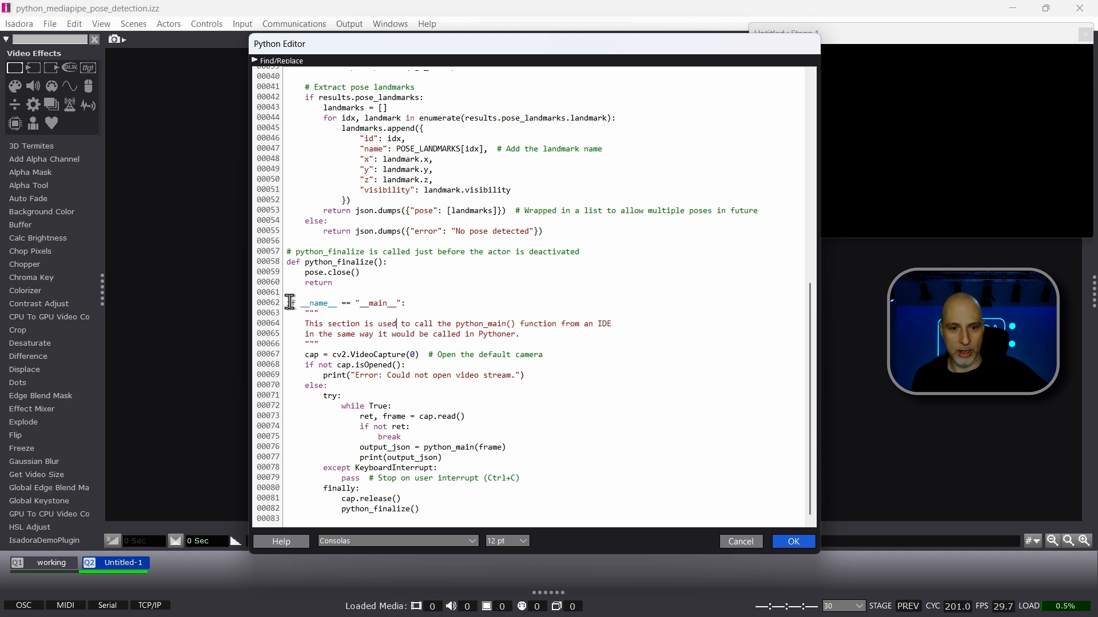
{"action": "left_click_drag", "start_coordinate": [288, 302], "coordinate": [661, 518]}
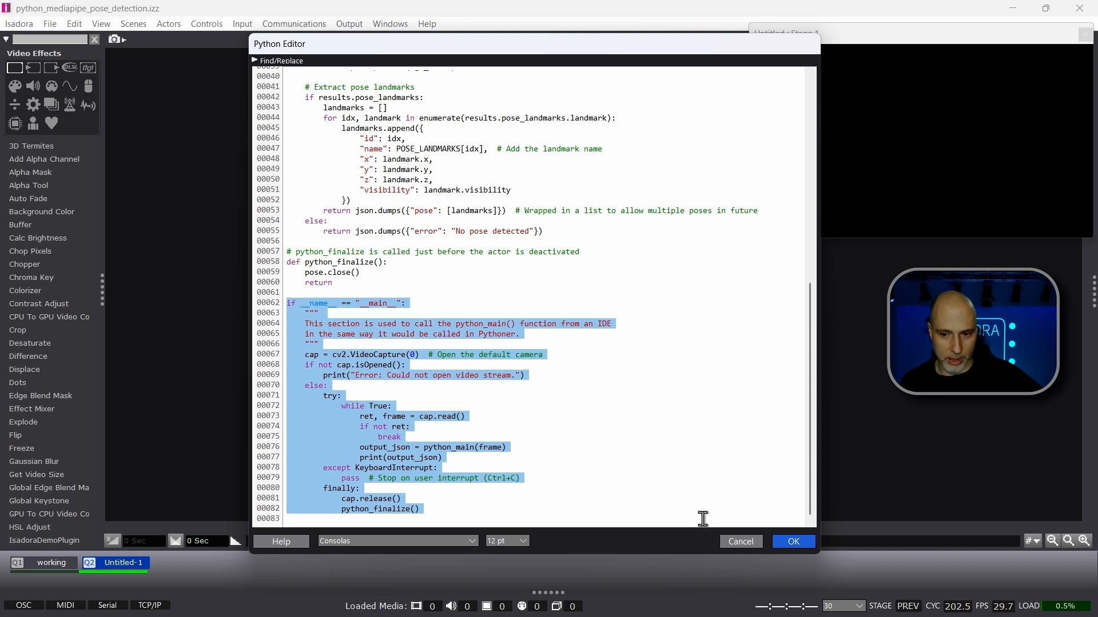
{"action": "left_click", "coordinate": [792, 541]}
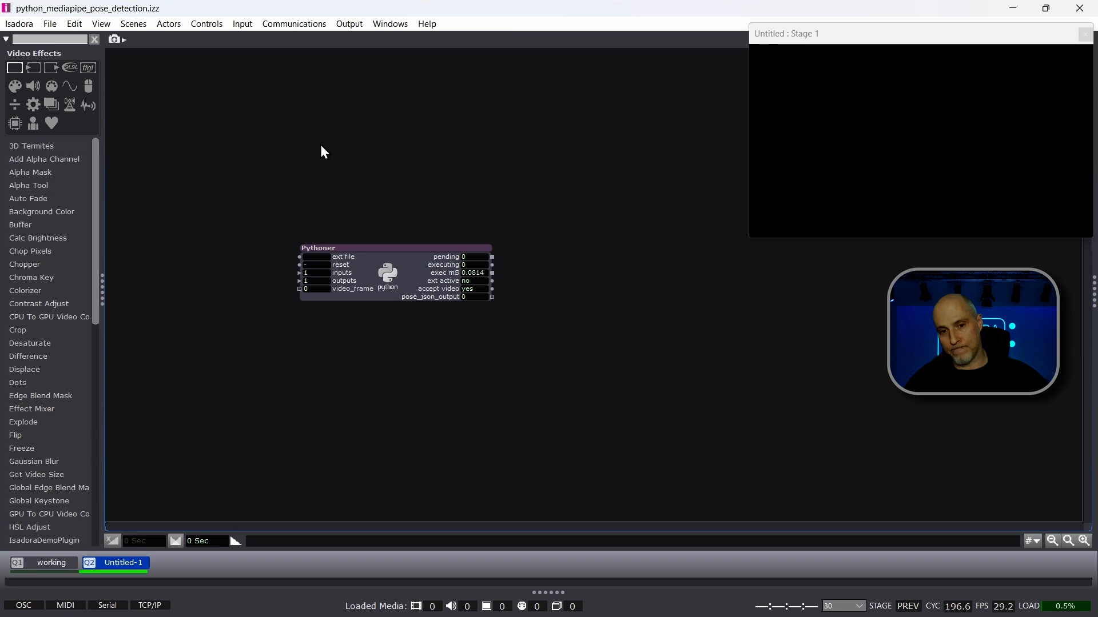
Step: Move the Pythoner actor slightly up and to the left in the scene and deselect it
{"action": "left_click_drag", "start_coordinate": [367, 247], "coordinate": [340, 193]}
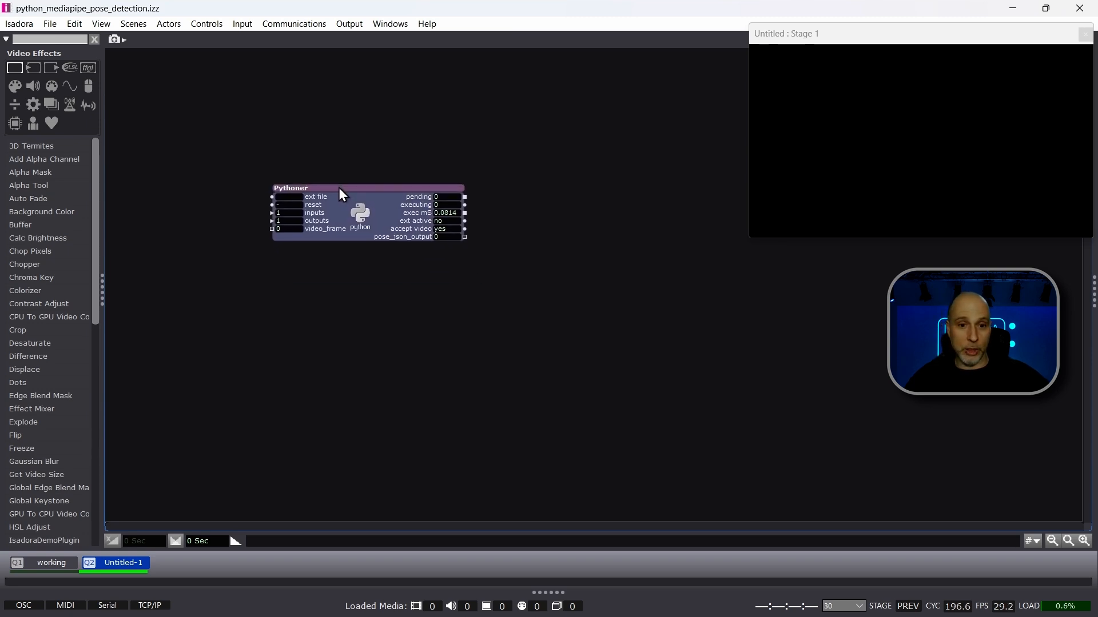
{"action": "left_click_drag", "start_coordinate": [189, 89], "coordinate": [253, 150]}
{"action": "left_click_drag", "start_coordinate": [513, 261], "coordinate": [651, 360]}
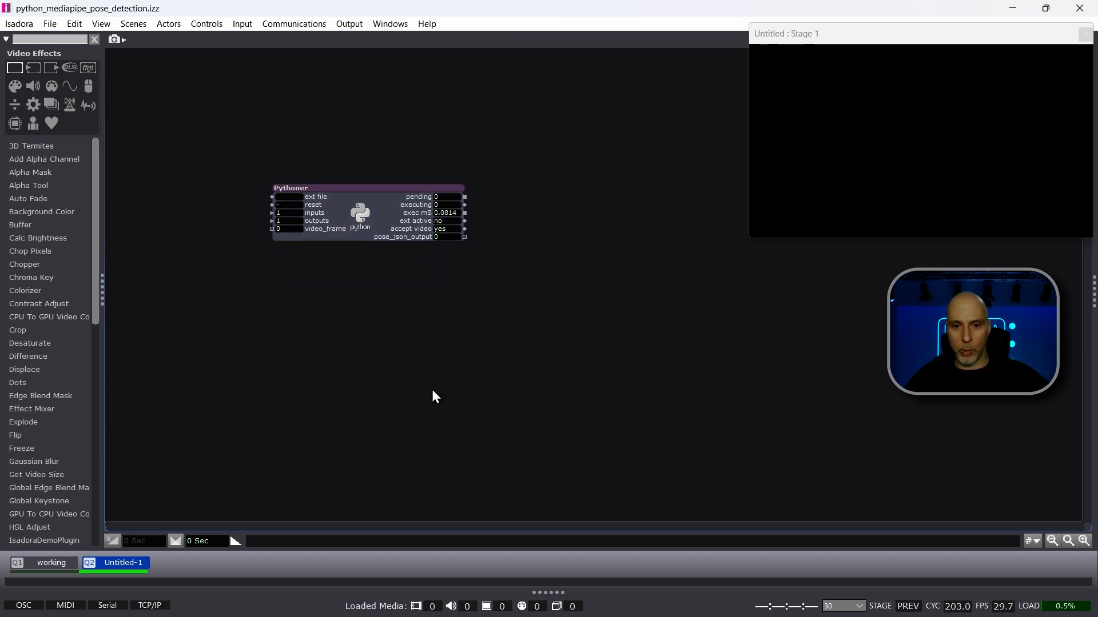
Step: Switch to the working scene and set the Tap Tempo actor's average to 8
{"action": "left_click", "coordinate": [39, 564]}
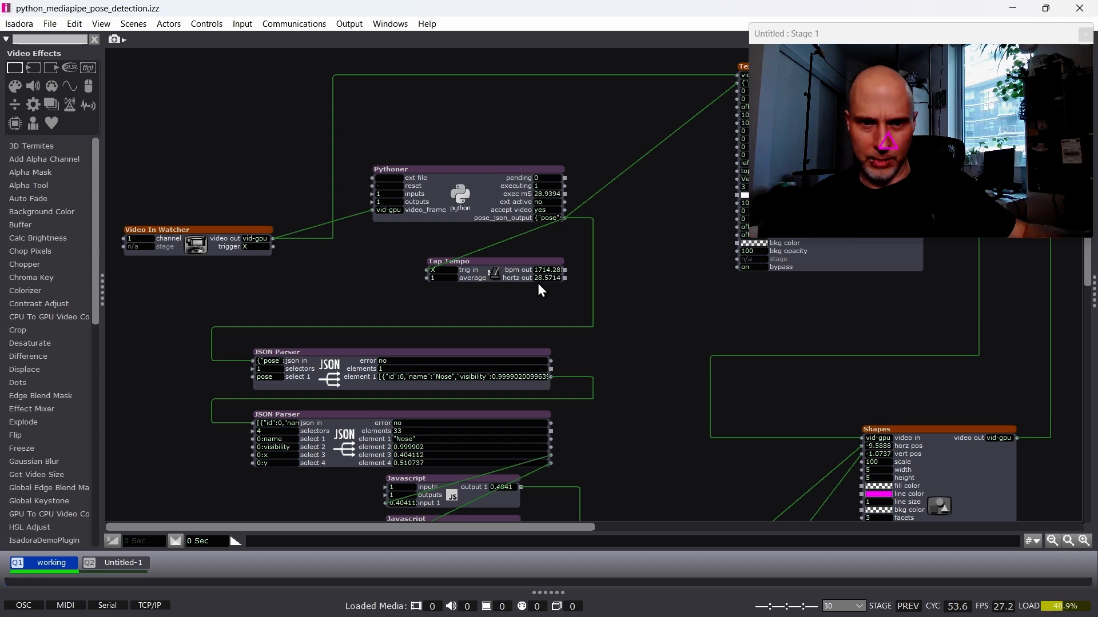
{"action": "left_click", "coordinate": [448, 277]}
{"action": "type", "text": "8"}
{"action": "key", "text": "Return"}
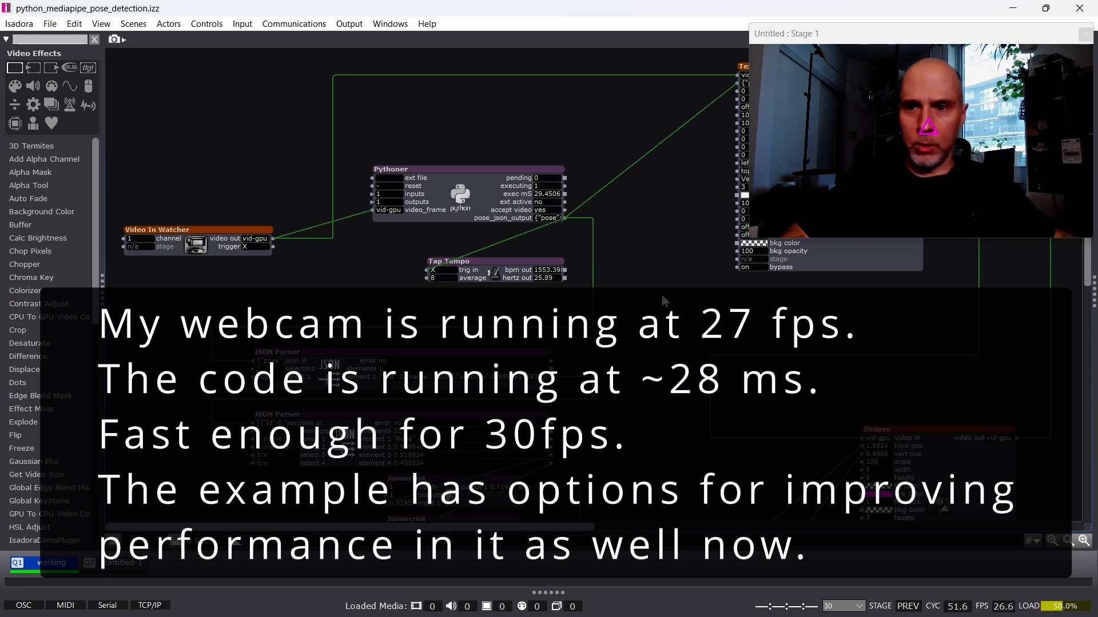
Step: Turn the Text Draw actor's bypass off to view the pose JSON over the stage video, and switch it back on
{"action": "left_click_drag", "start_coordinate": [695, 264], "coordinate": [499, 284]}
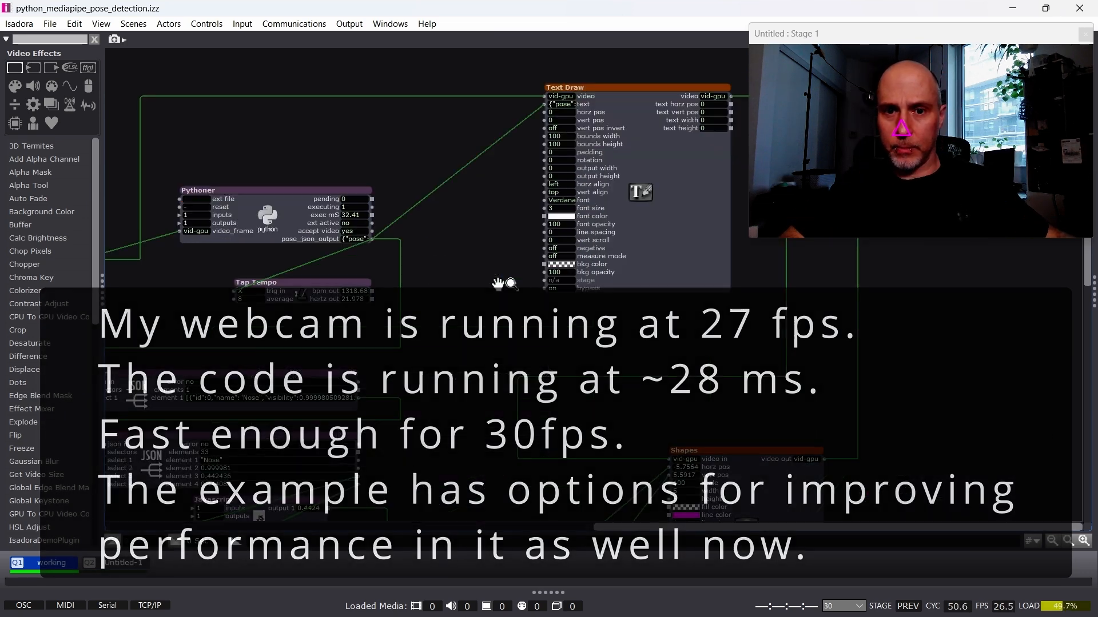
{"action": "left_click", "coordinate": [560, 289]}
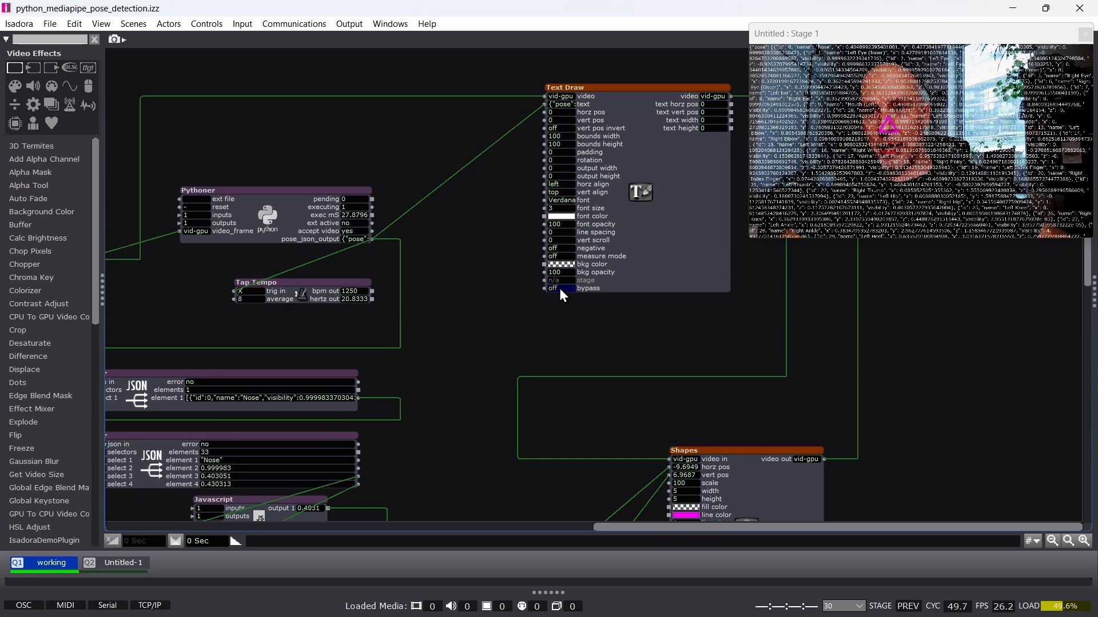
{"action": "left_click", "coordinate": [559, 288]}
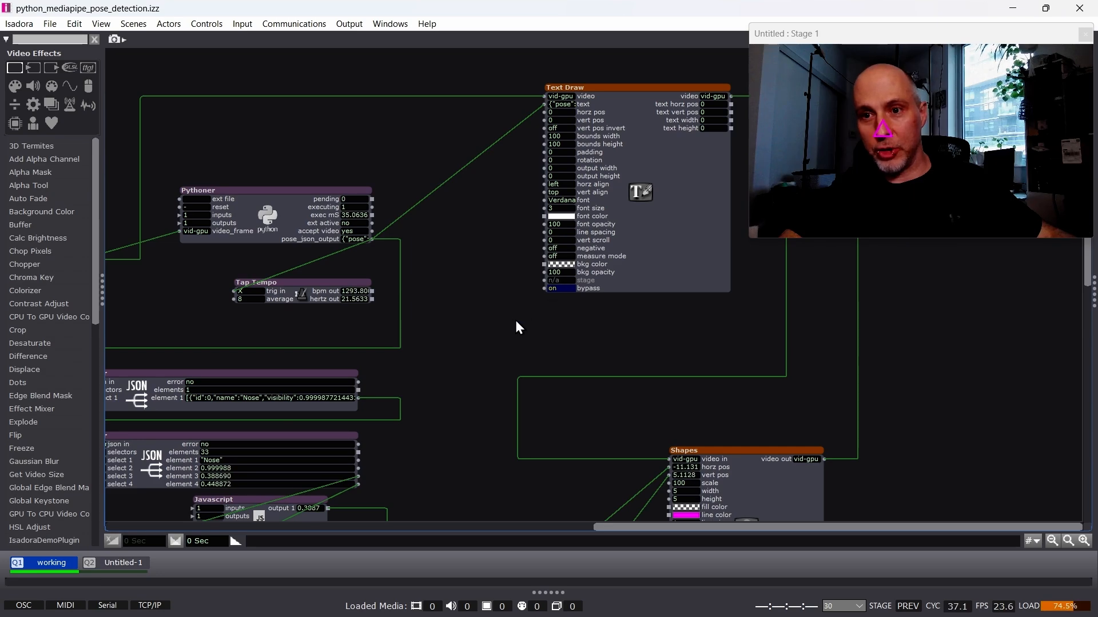
Step: Inspect the "Nose" entry of the POSE_LANDMARKS mapping in the working scene's Pythoner script and close the editor
{"action": "left_click_drag", "start_coordinate": [449, 402], "coordinate": [602, 238]}
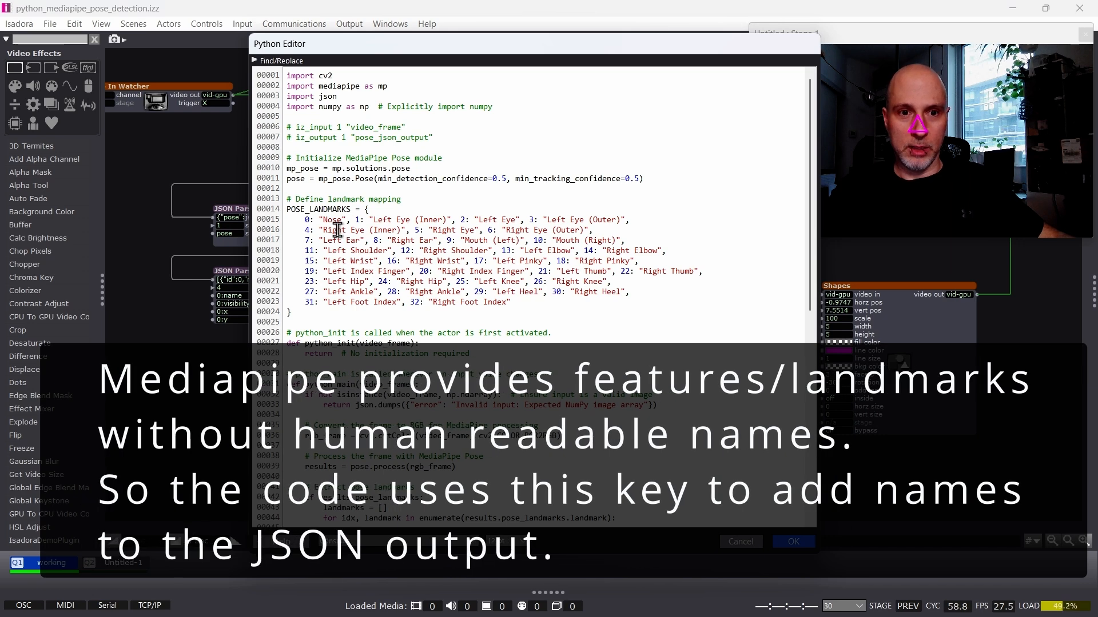
{"action": "left_click_drag", "start_coordinate": [309, 219], "coordinate": [350, 219]}
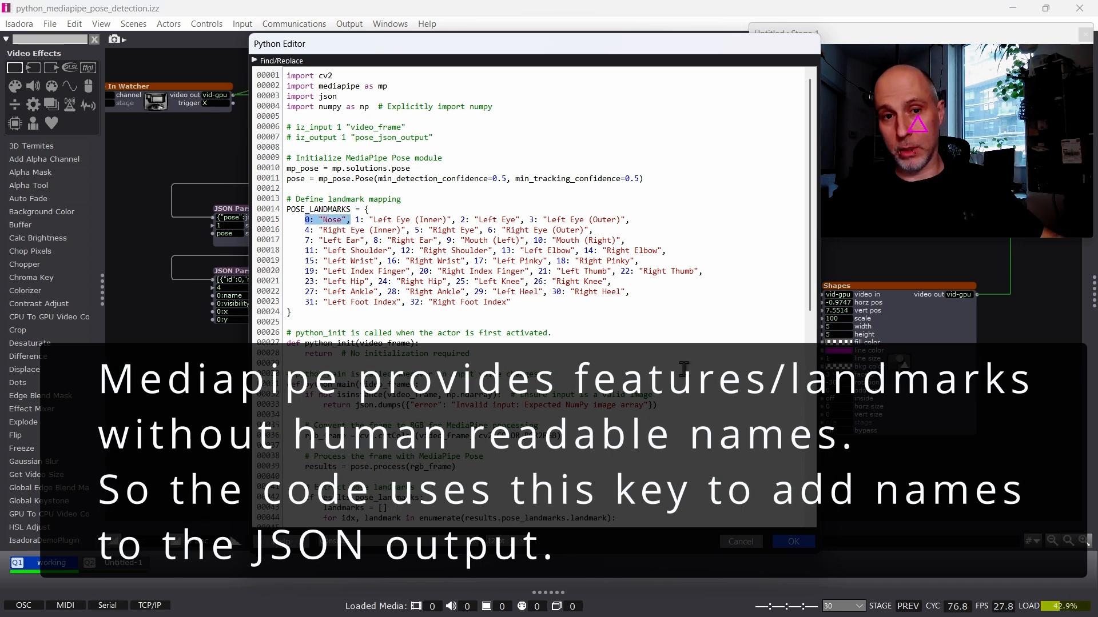
{"action": "left_click", "coordinate": [794, 544]}
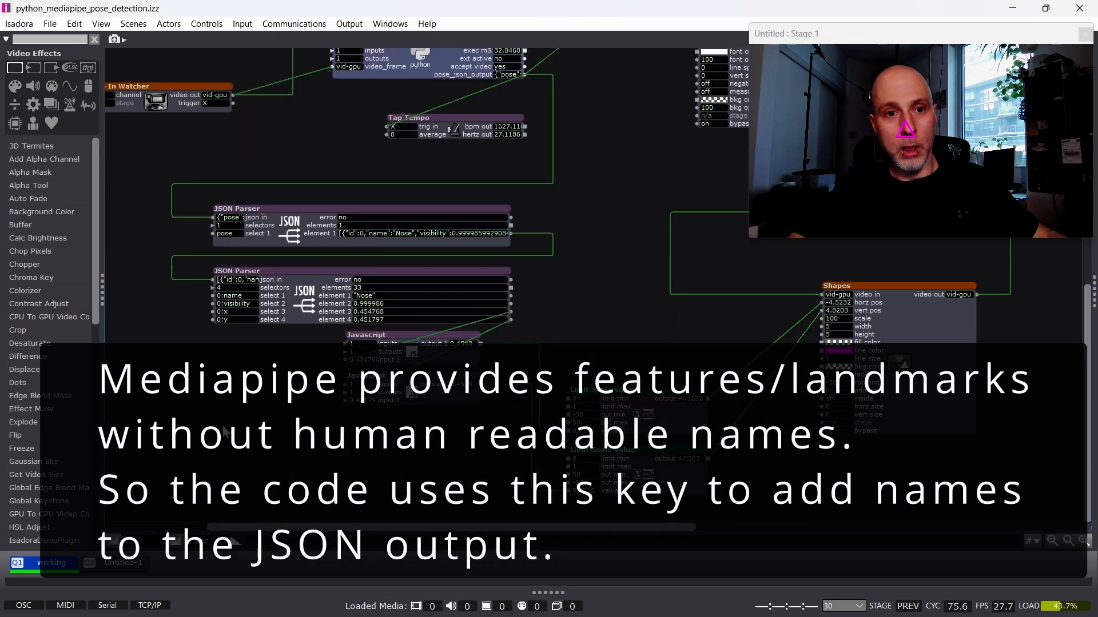